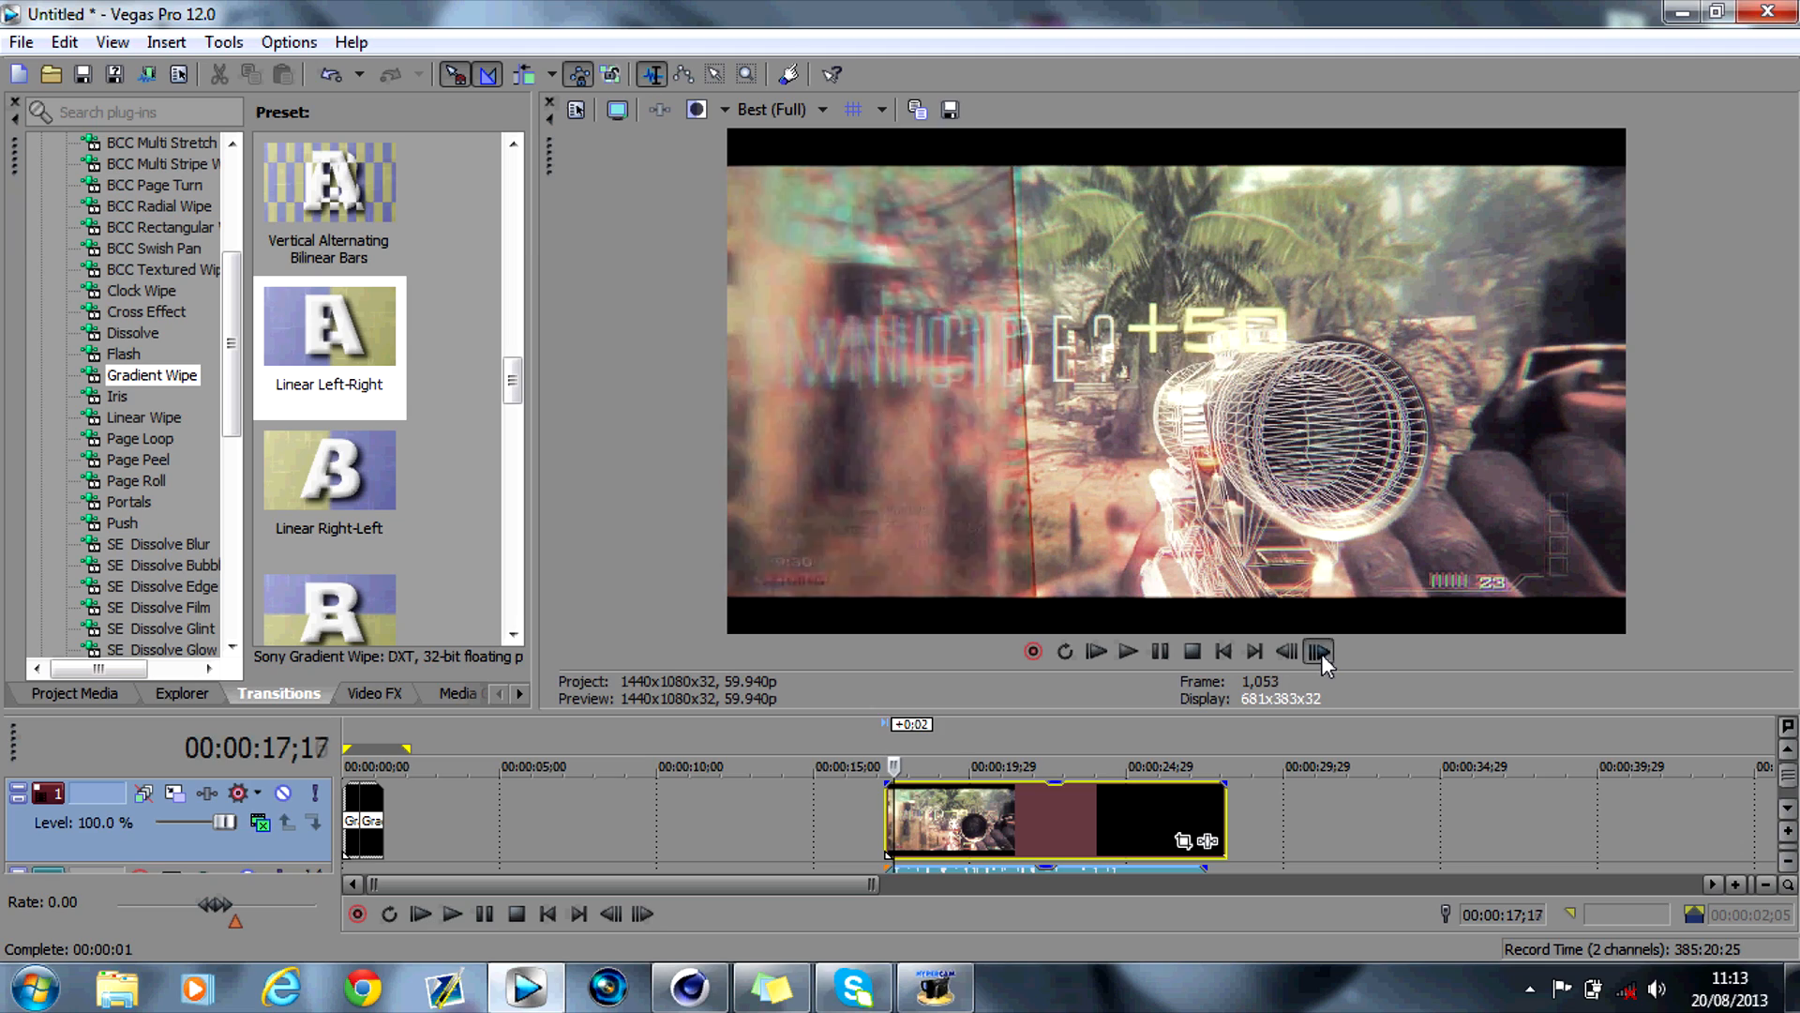
Step frame by frame through the example clip's wireframe and wipe effect around 17 seconds on the timeline
left_click(1323, 655)
left_click(1323, 655)
left_click(1323, 655)
left_click(1323, 655)
left_click(1323, 655)
left_click(1323, 656)
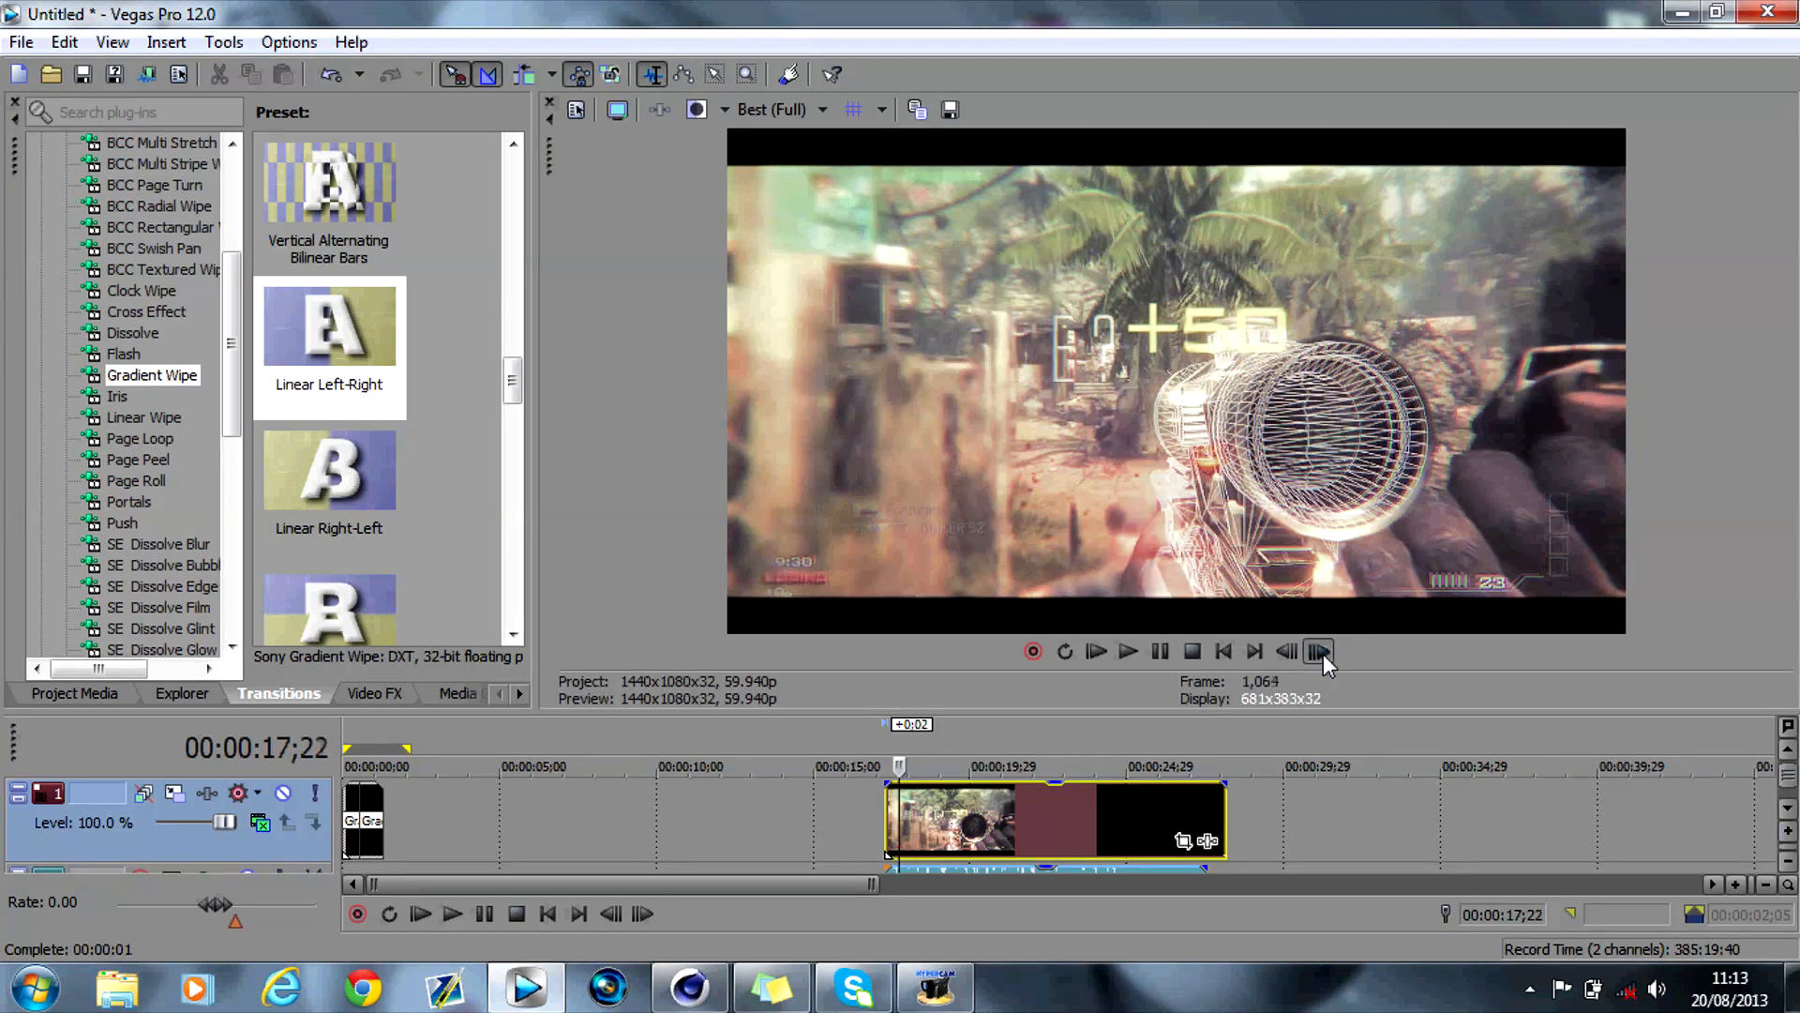
left_click(1323, 656)
left_click(1323, 655)
left_click(1323, 656)
left_click(1323, 656)
left_click(1323, 655)
left_click(1323, 655)
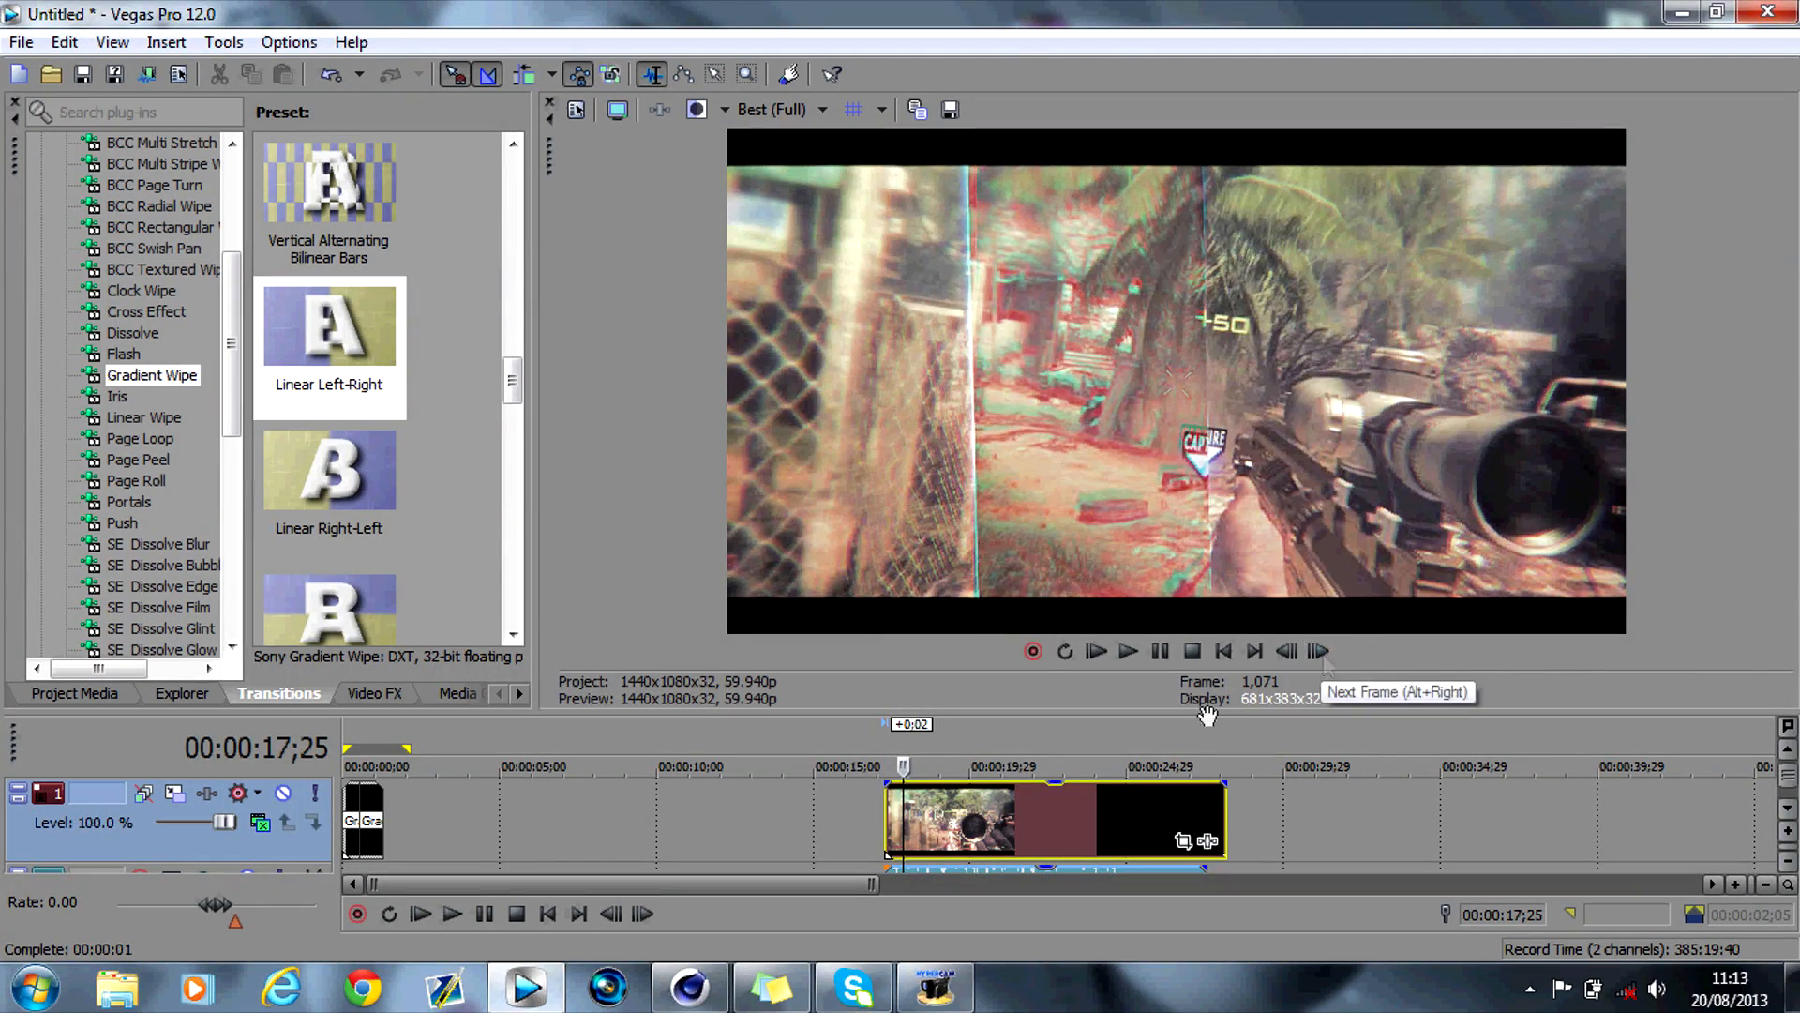
Delete the example clip around 19 seconds from the timeline and return the playhead to the start
left_click(953, 826)
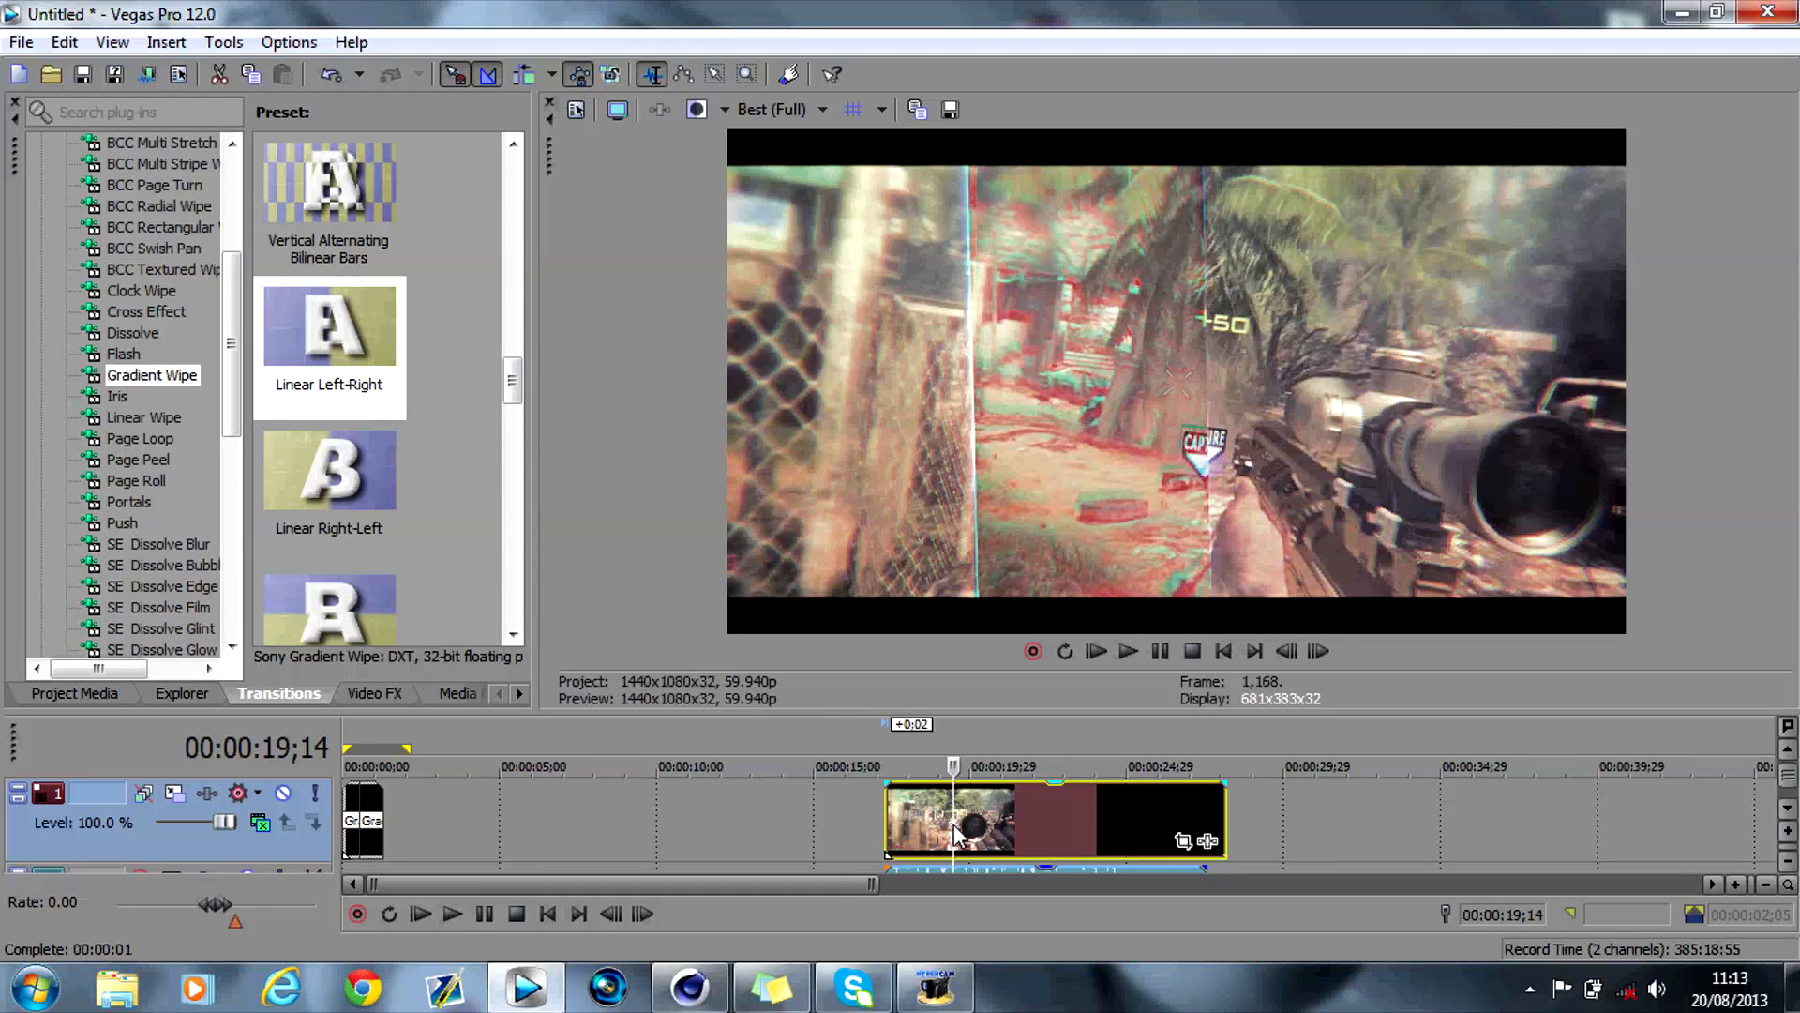
key("Delete")
left_click(346, 765)
Set the video preview quality to Good (Auto)
left_click(785, 110)
mouse_move(791, 192)
left_click(919, 192)
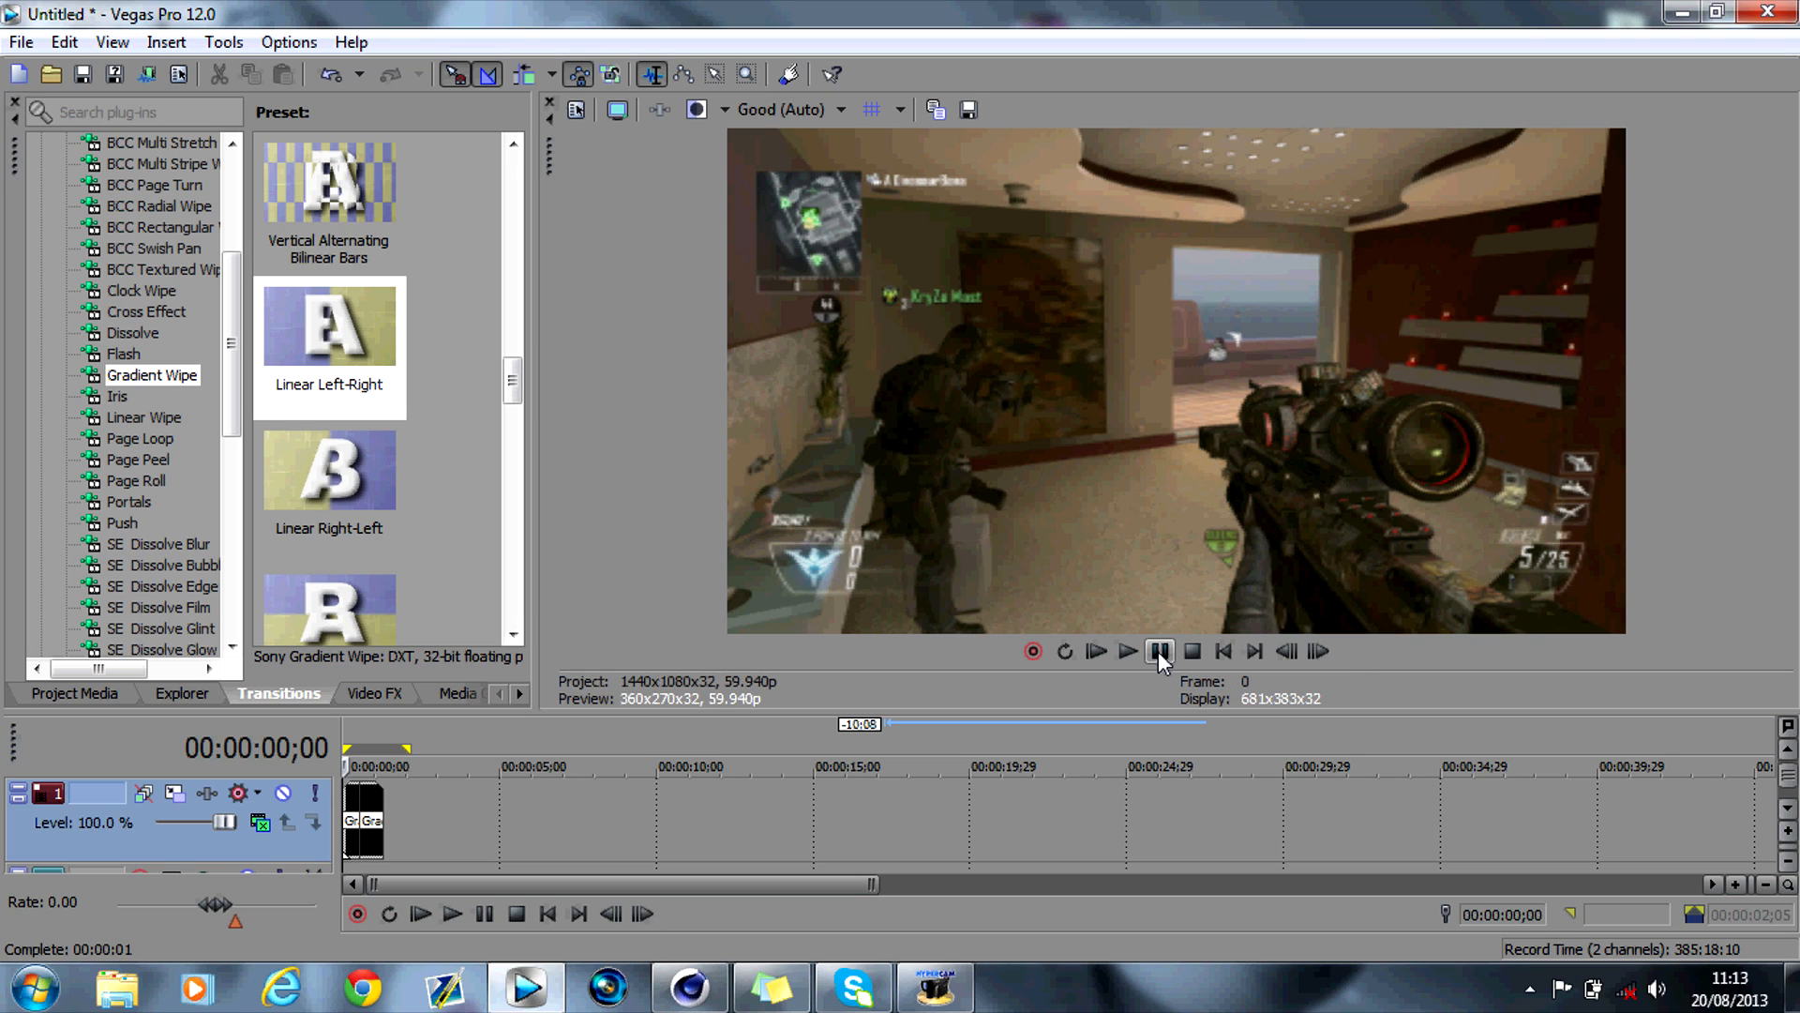
Play the gameplay clip from the start, stop at 00:00:01;20 and bring video track 3 into view
key("space")
key("space")
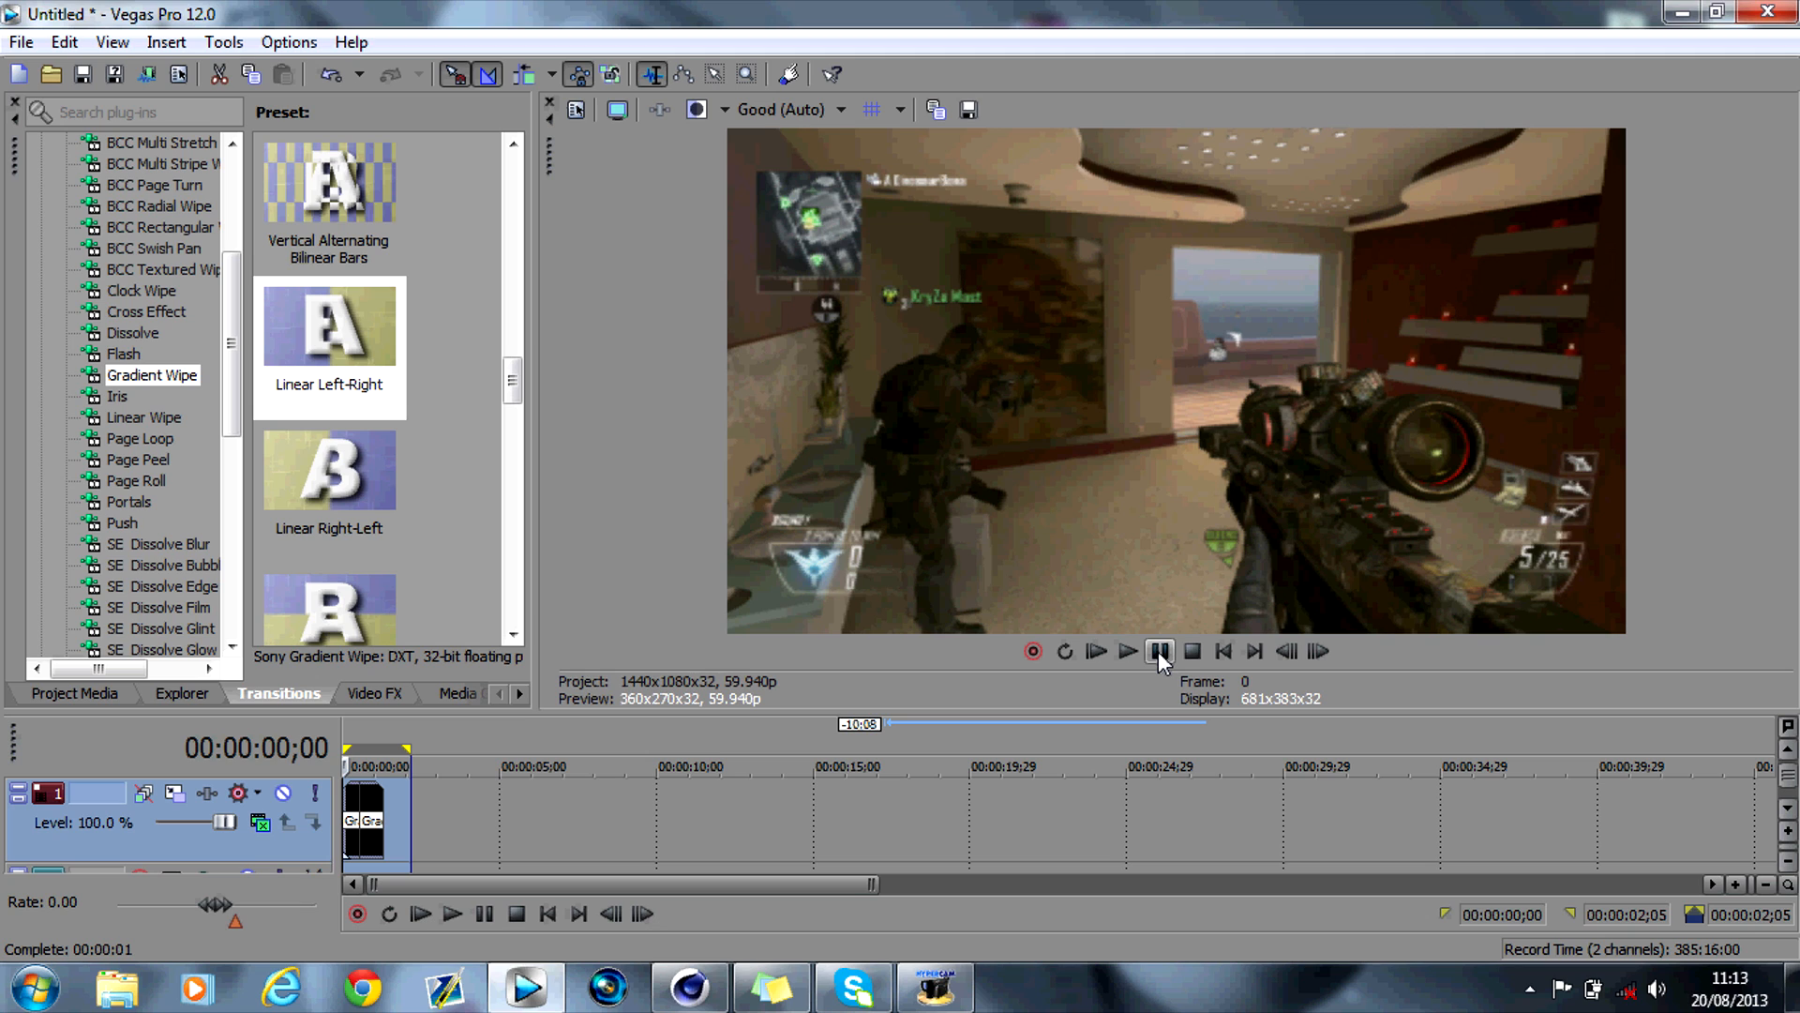
key("space")
left_click(1160, 651)
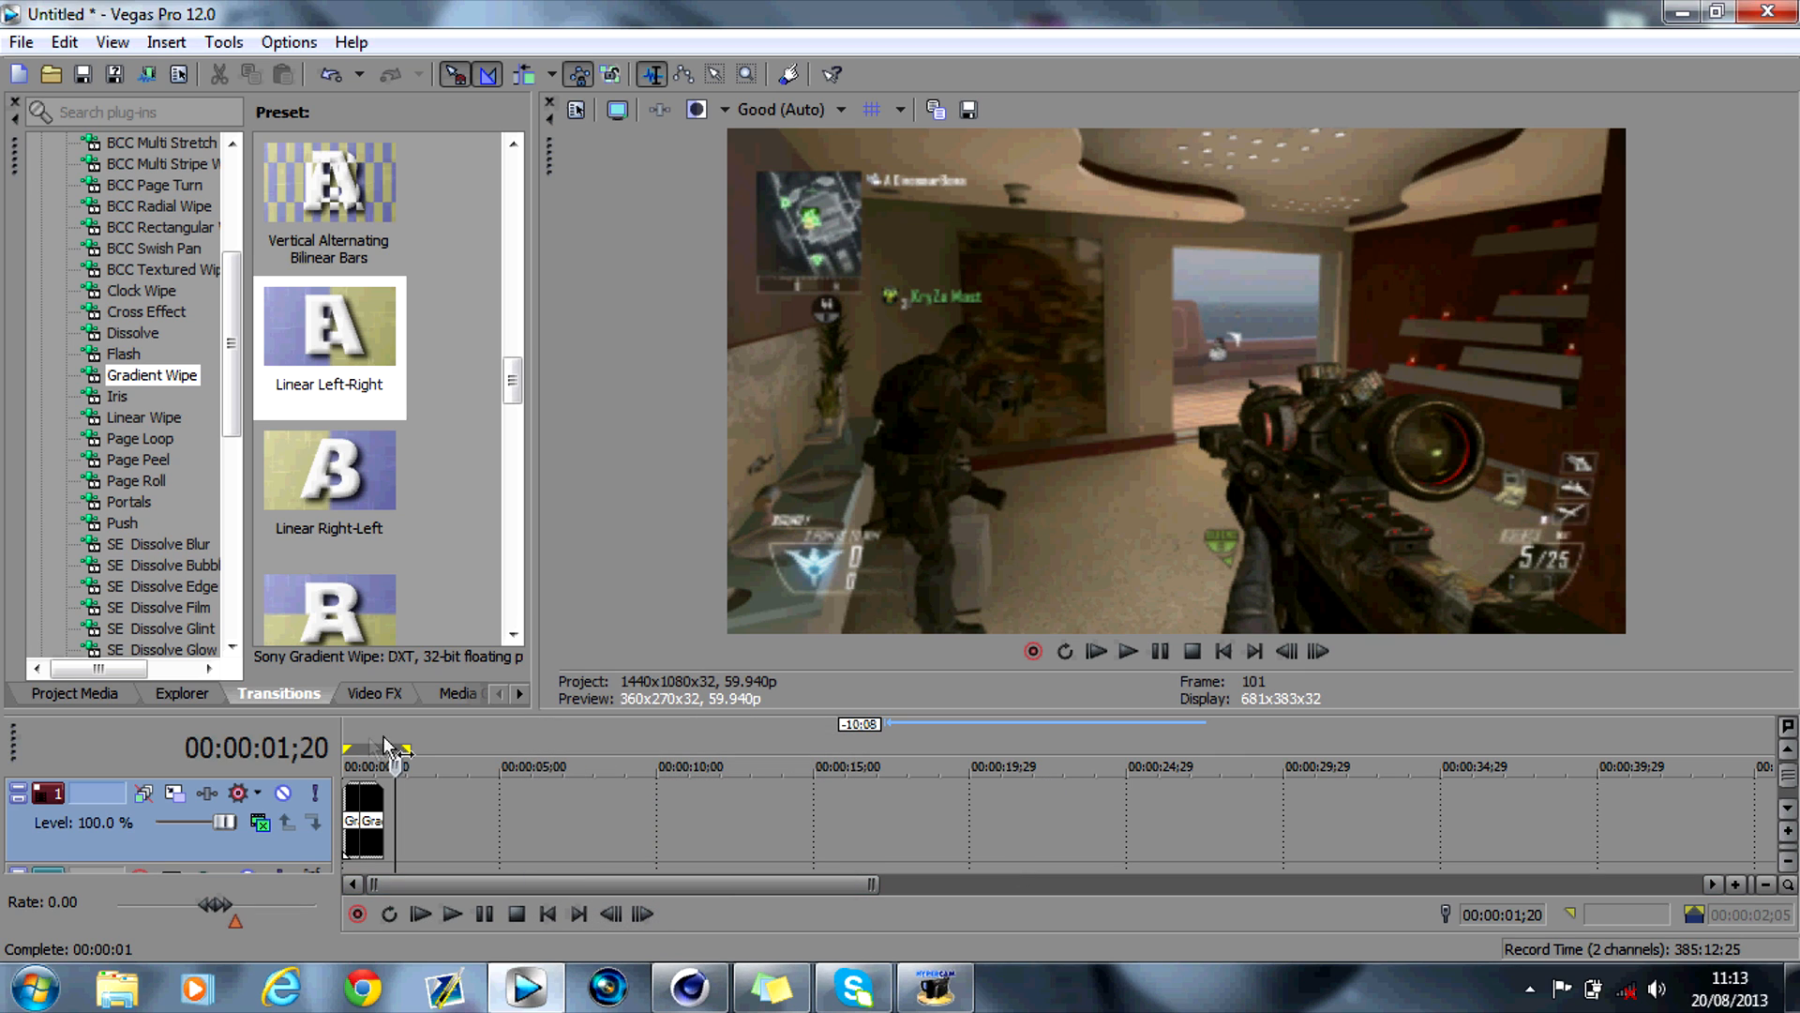
left_click(1787, 808)
left_click(1787, 809)
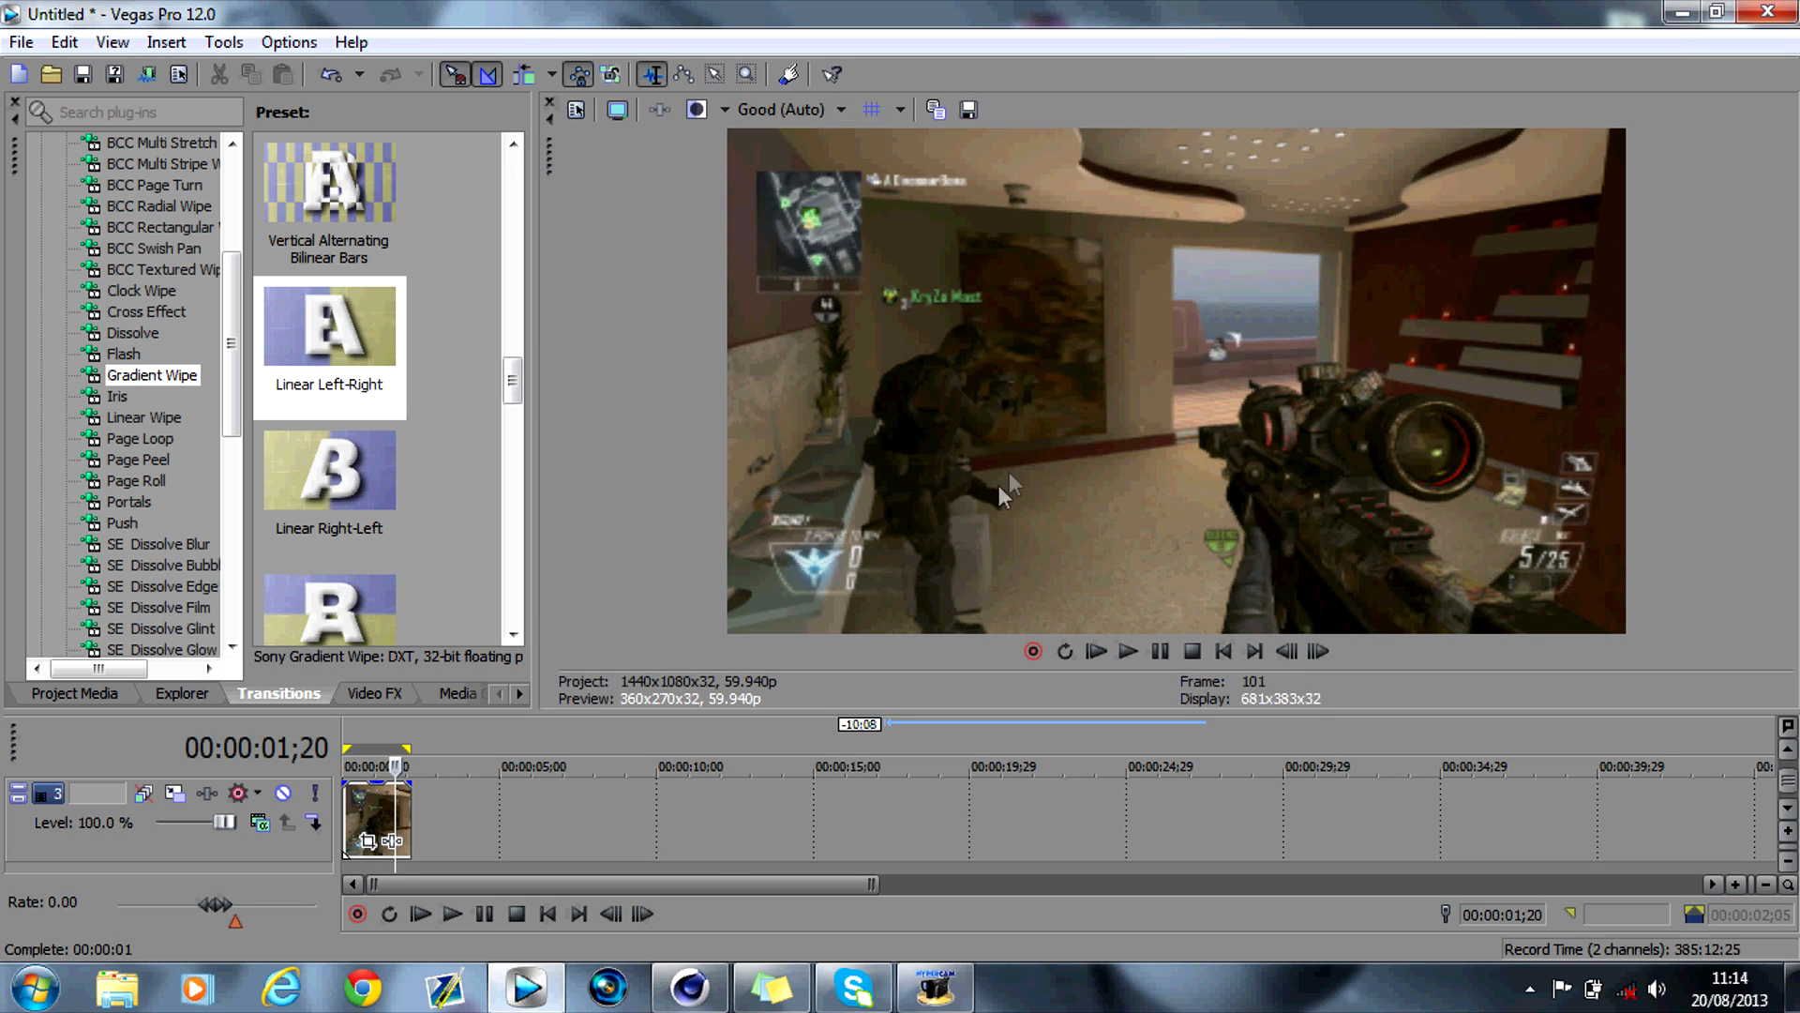
Switch to Cinema 4D and load the desktop image Image1 as the color texture of the Mat material
left_click(692, 992)
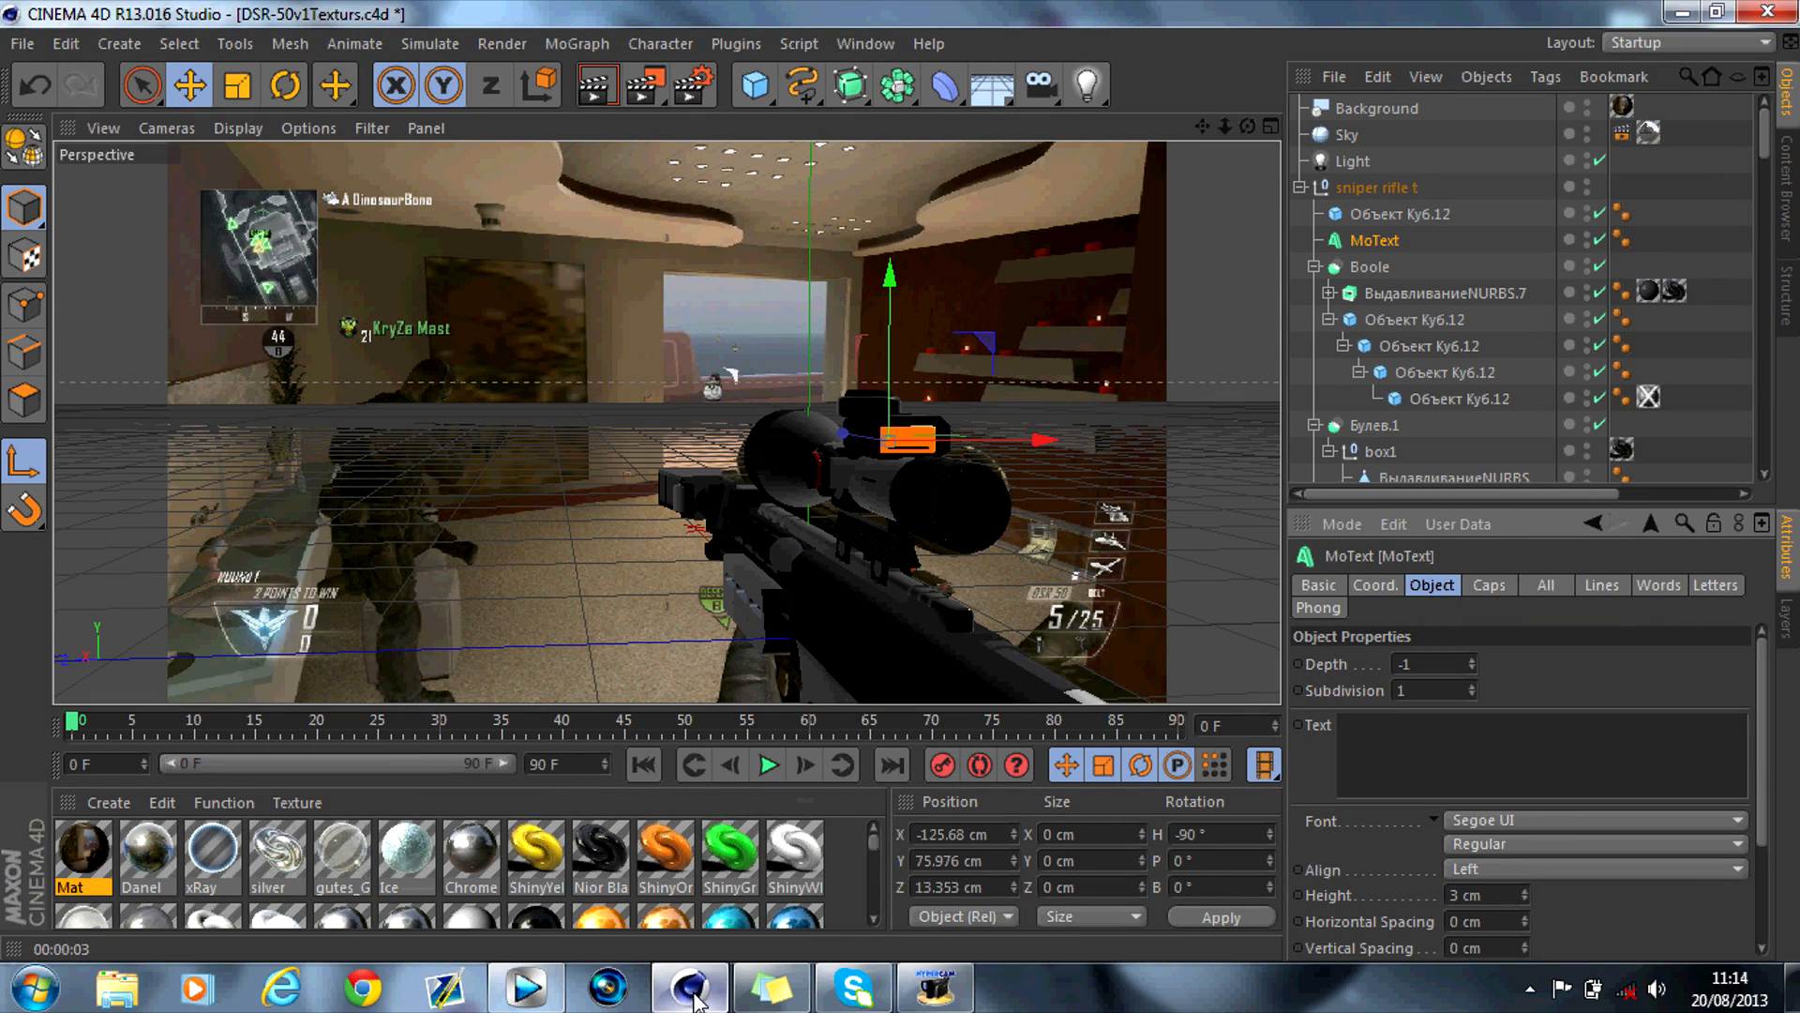
left_click(992, 85)
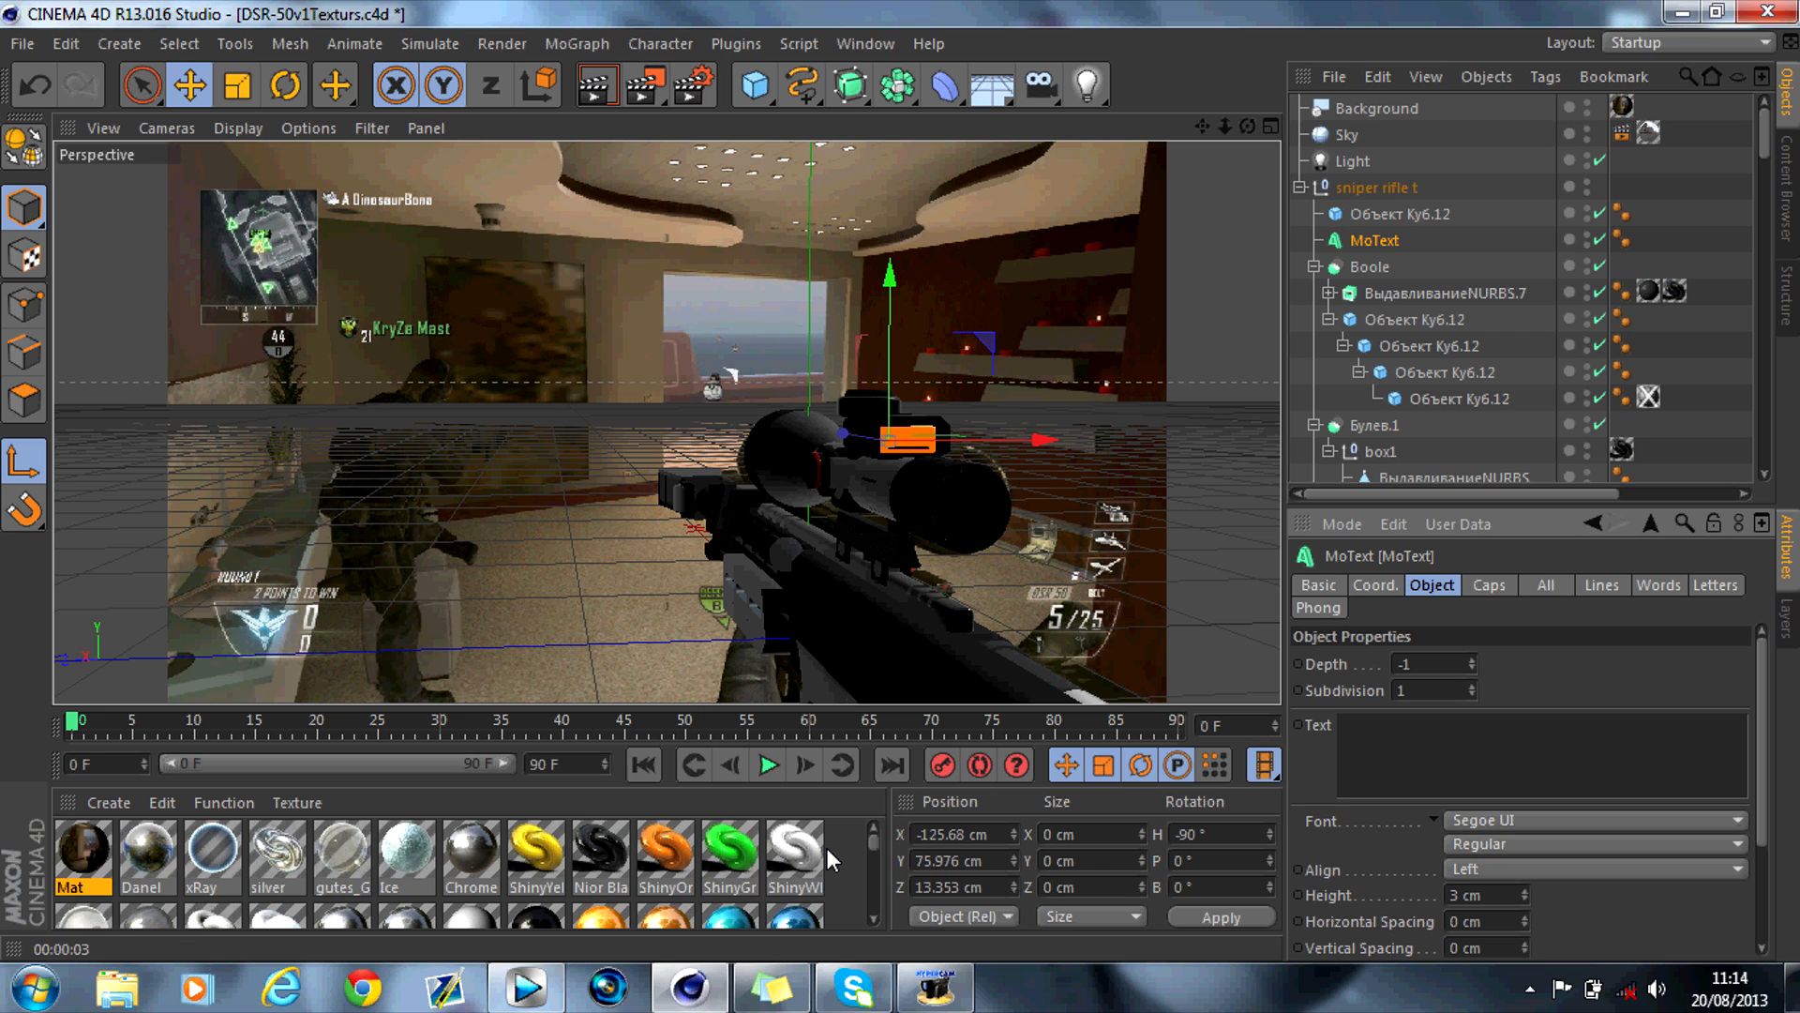
double_click(82, 848)
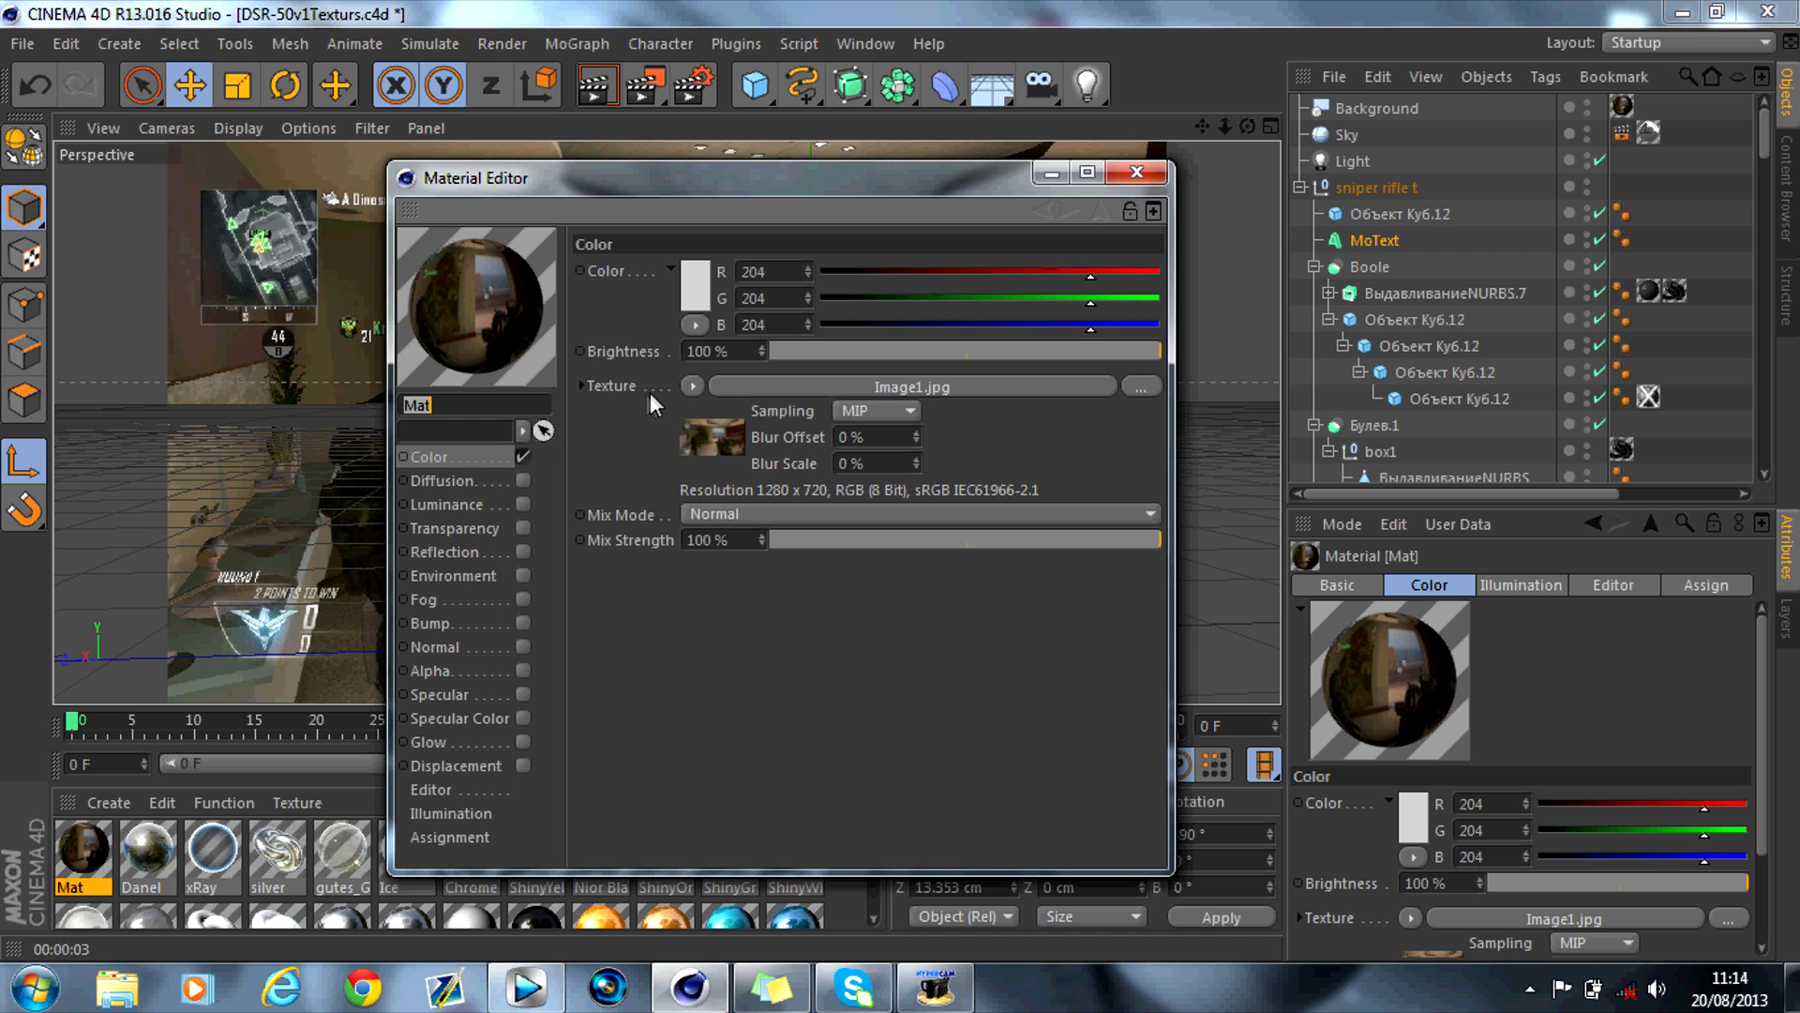
left_click(692, 387)
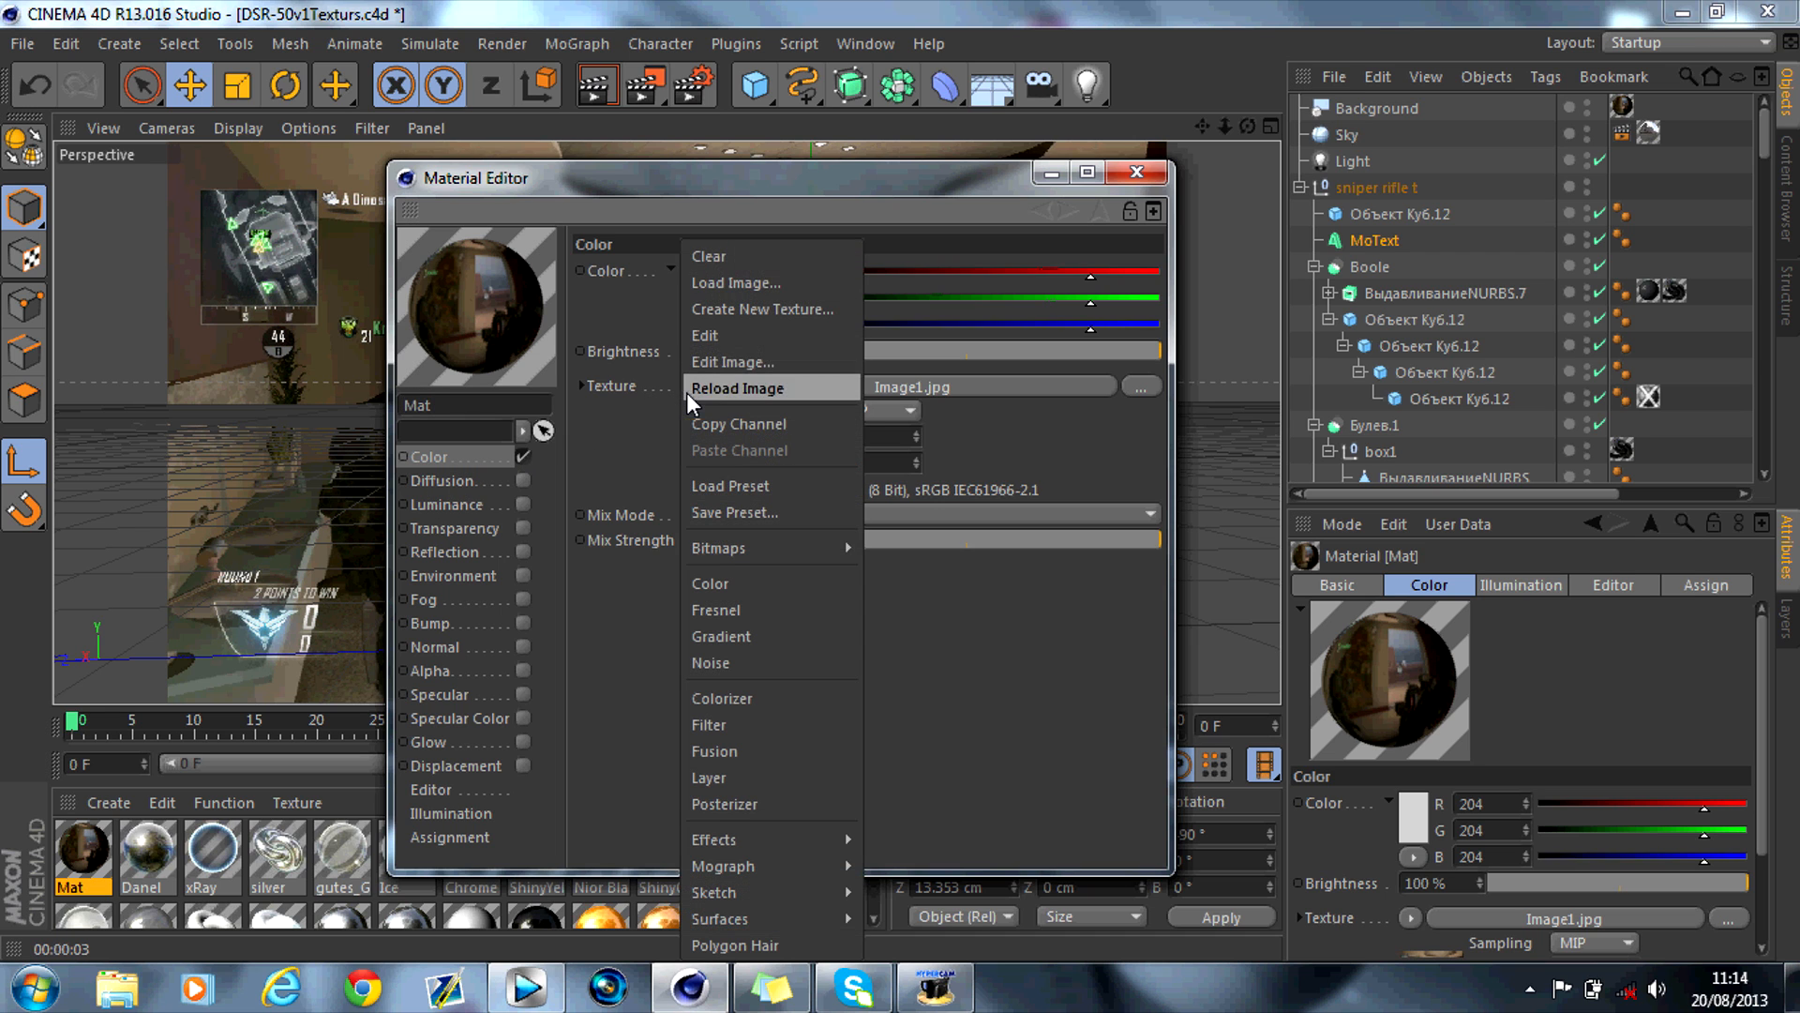
left_click(751, 283)
left_click_drag(1214, 455, 1213, 765)
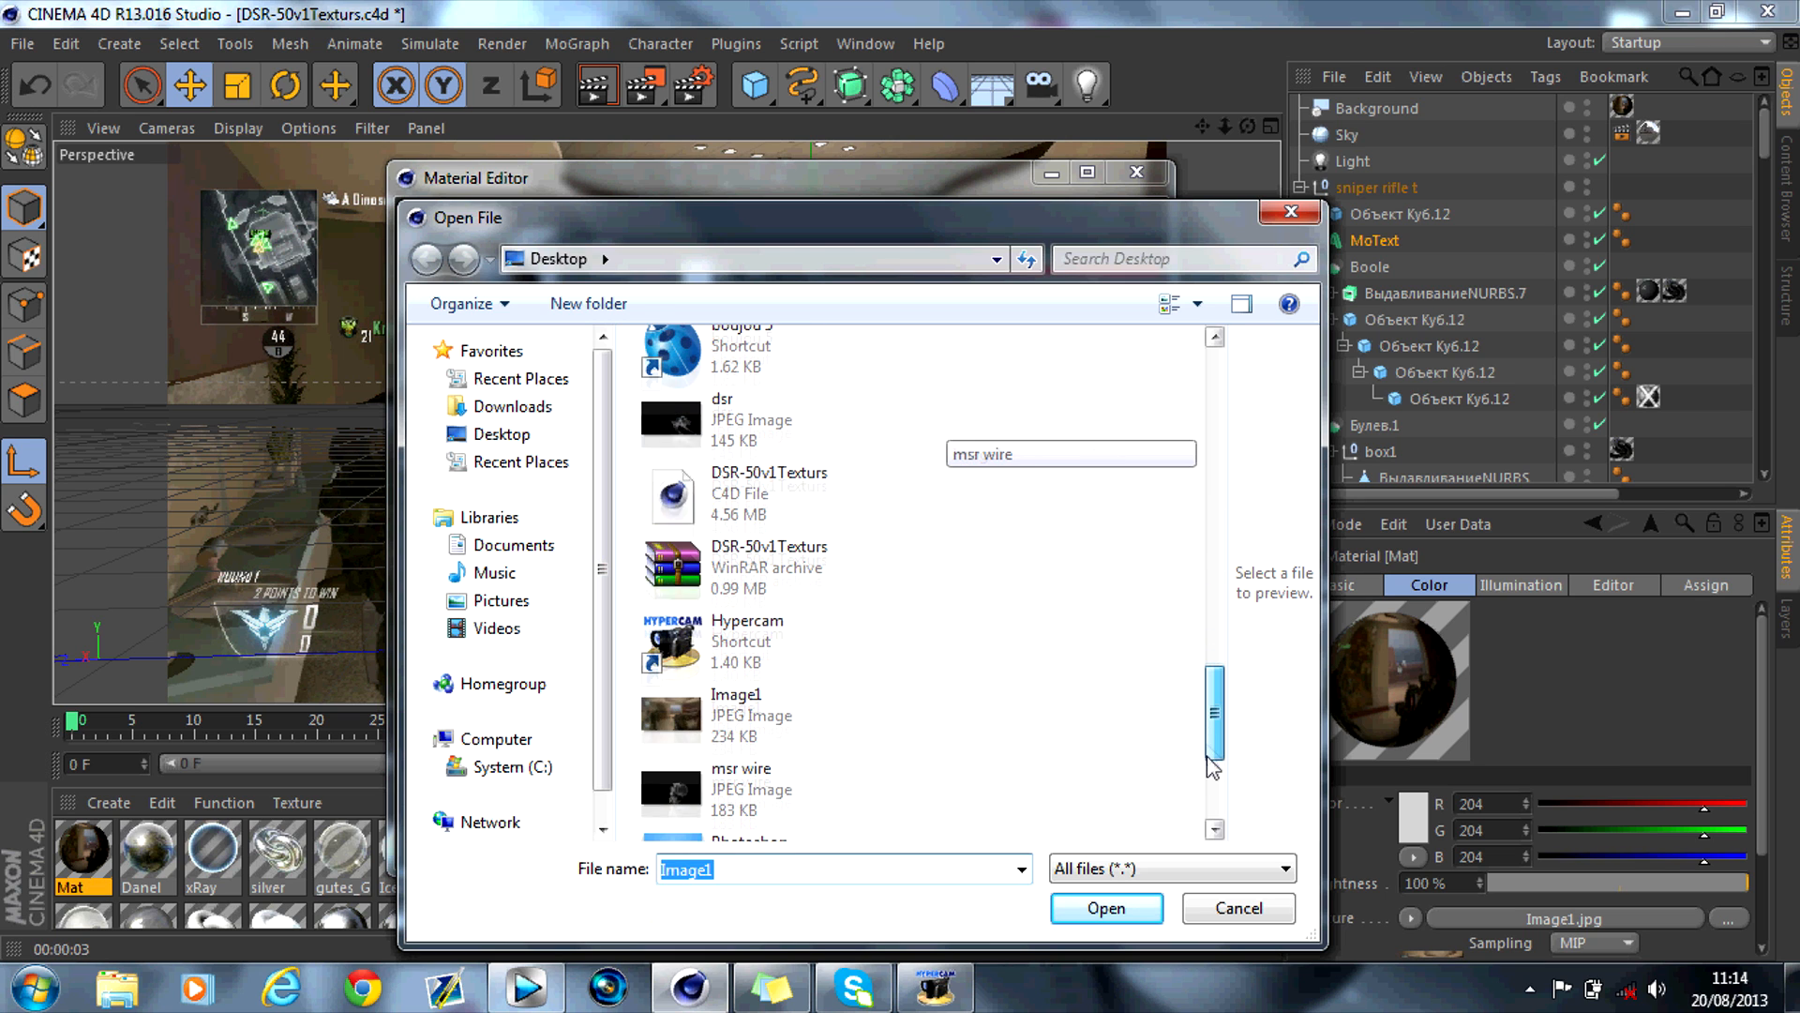
left_click(849, 745)
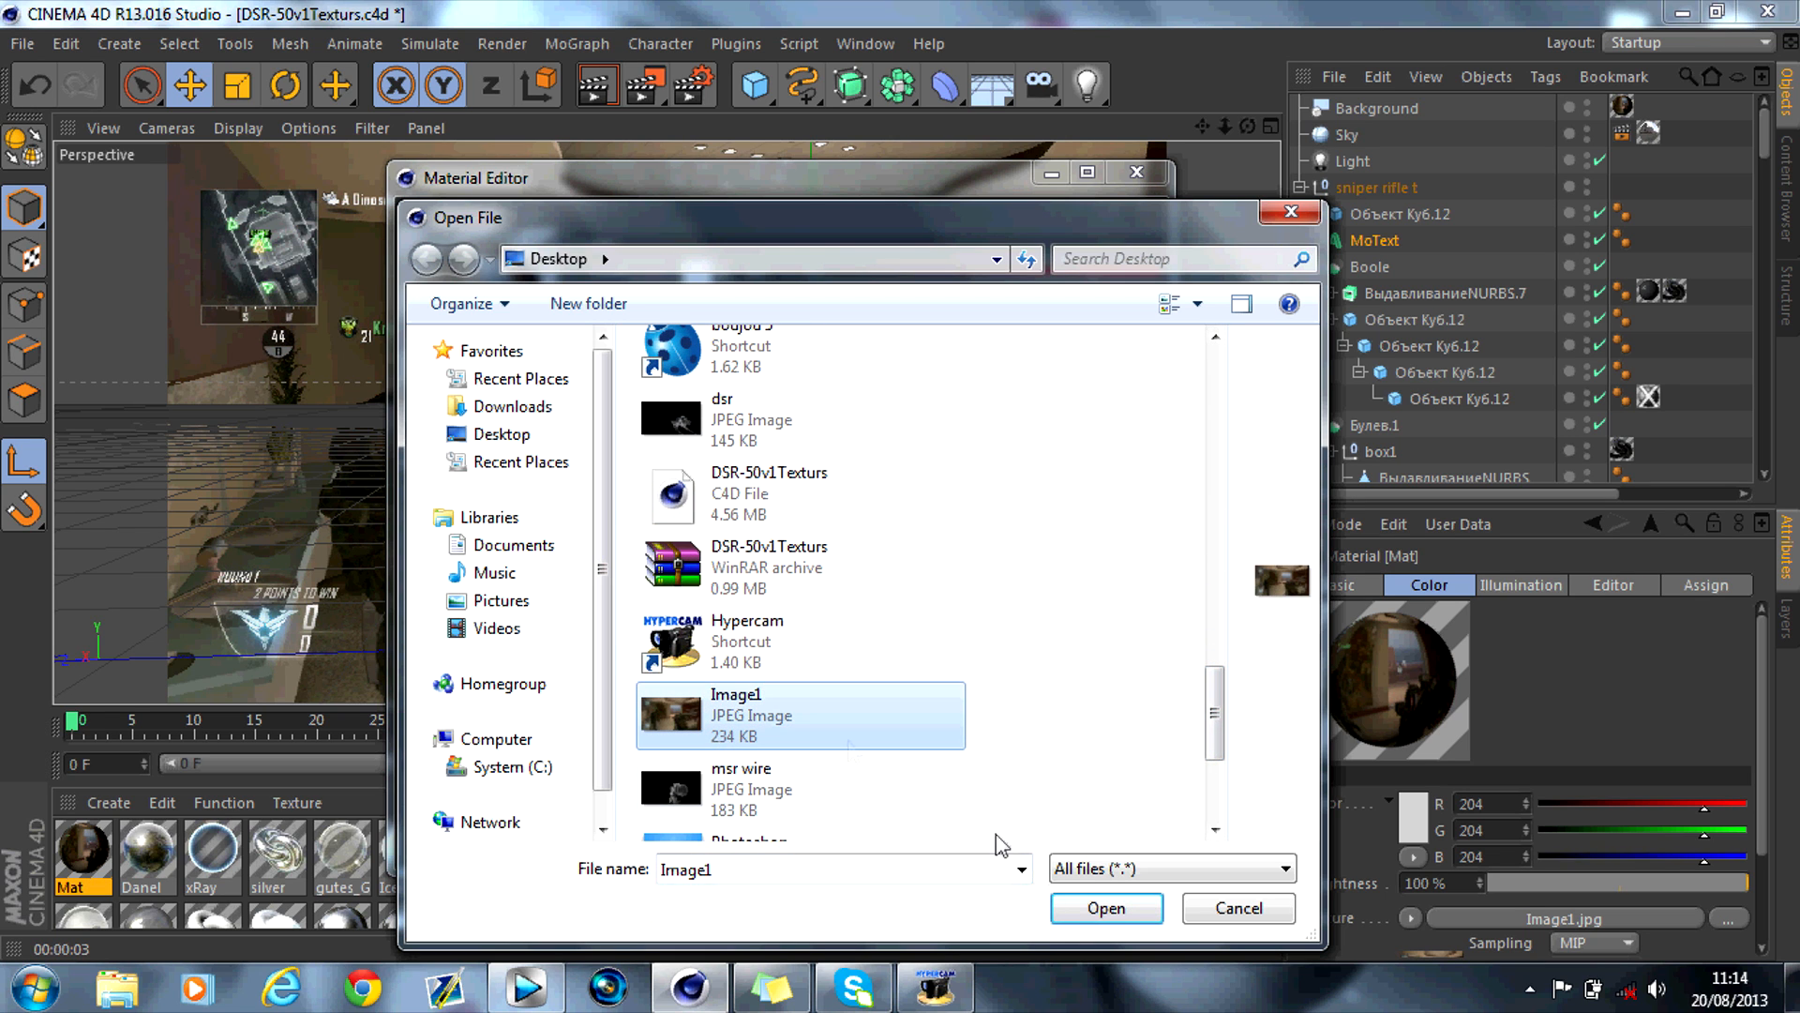
left_click(1105, 907)
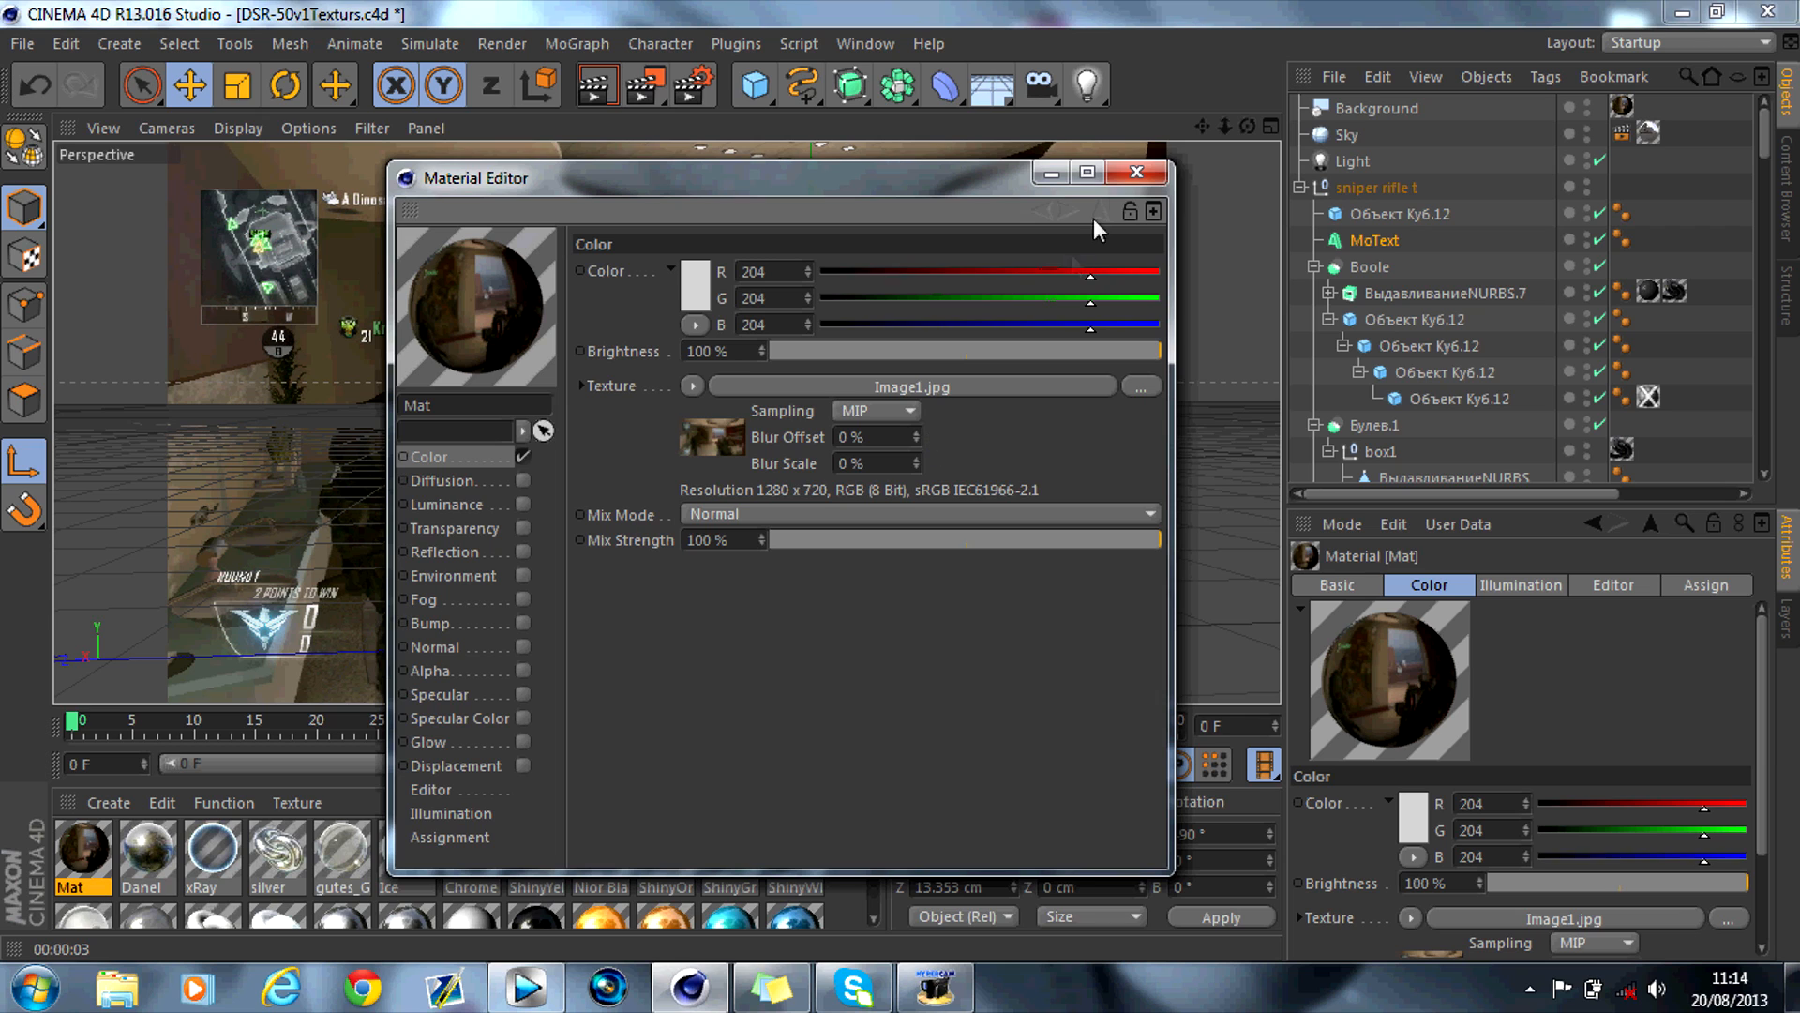
left_click(1136, 172)
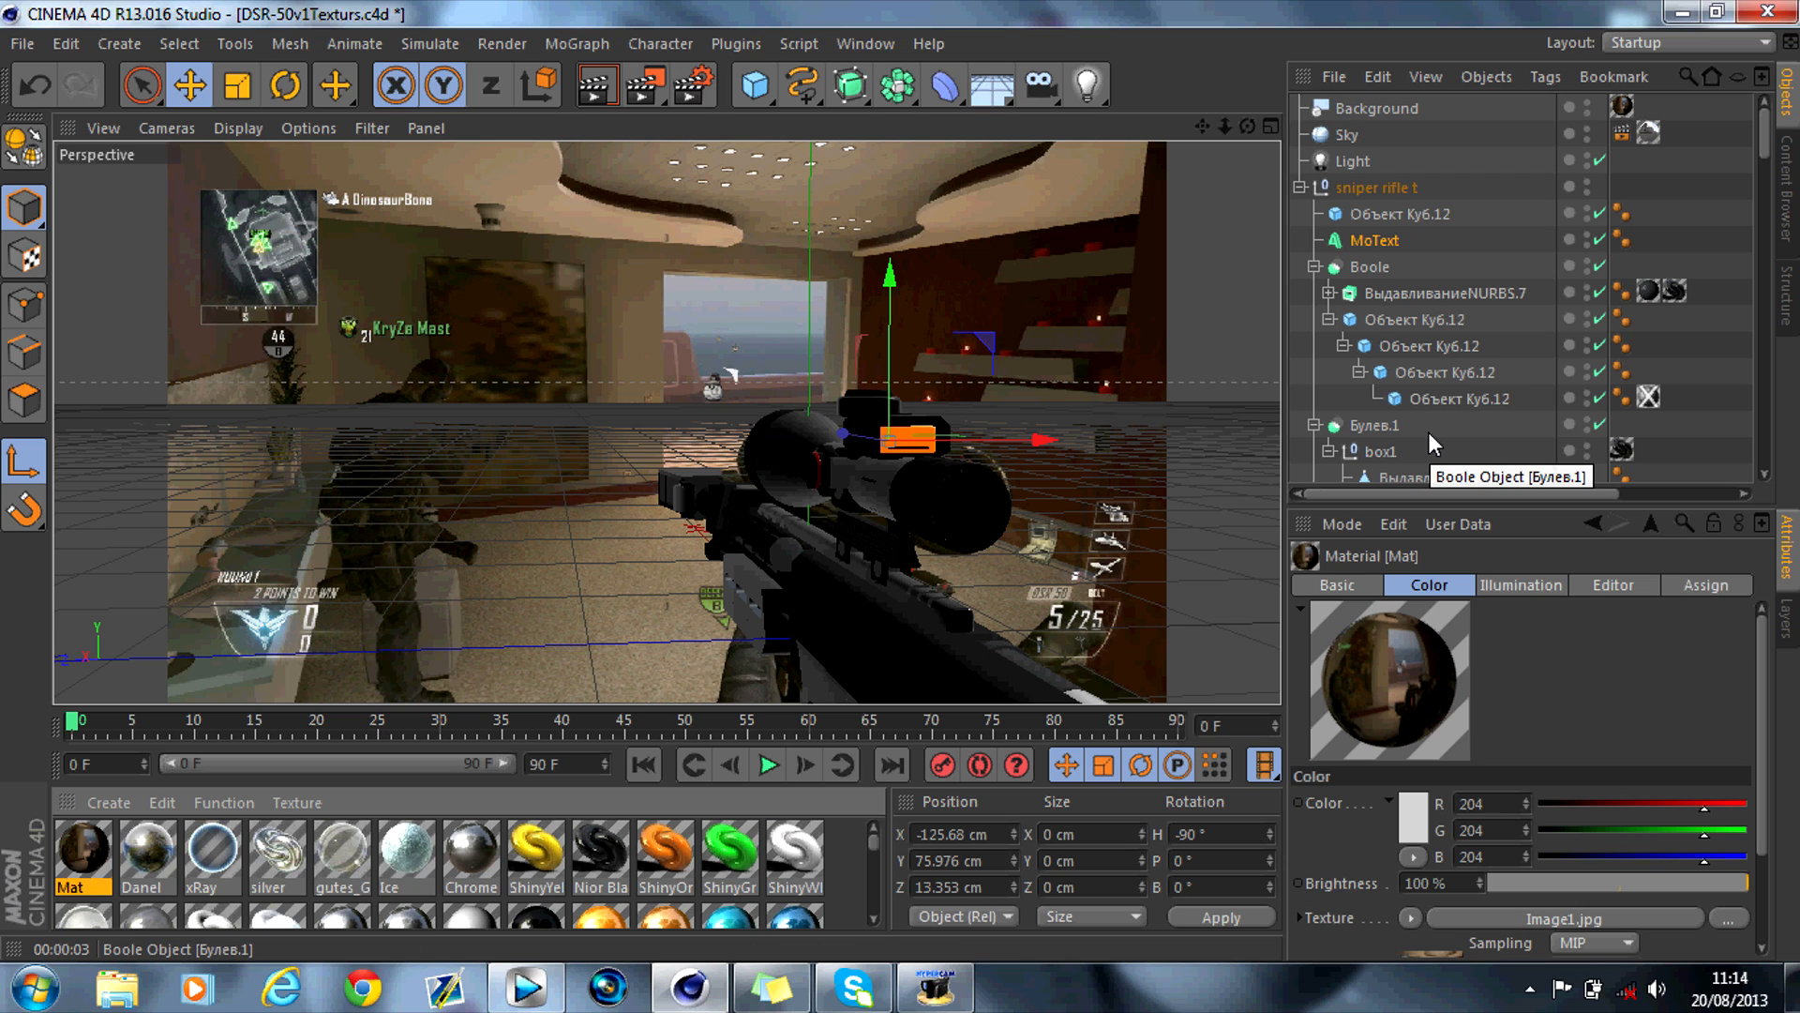
Collapse and select the sniper rifle group, and pan the perspective view to line it up with the rifle in the background image
left_click(1300, 188)
left_click(1371, 188)
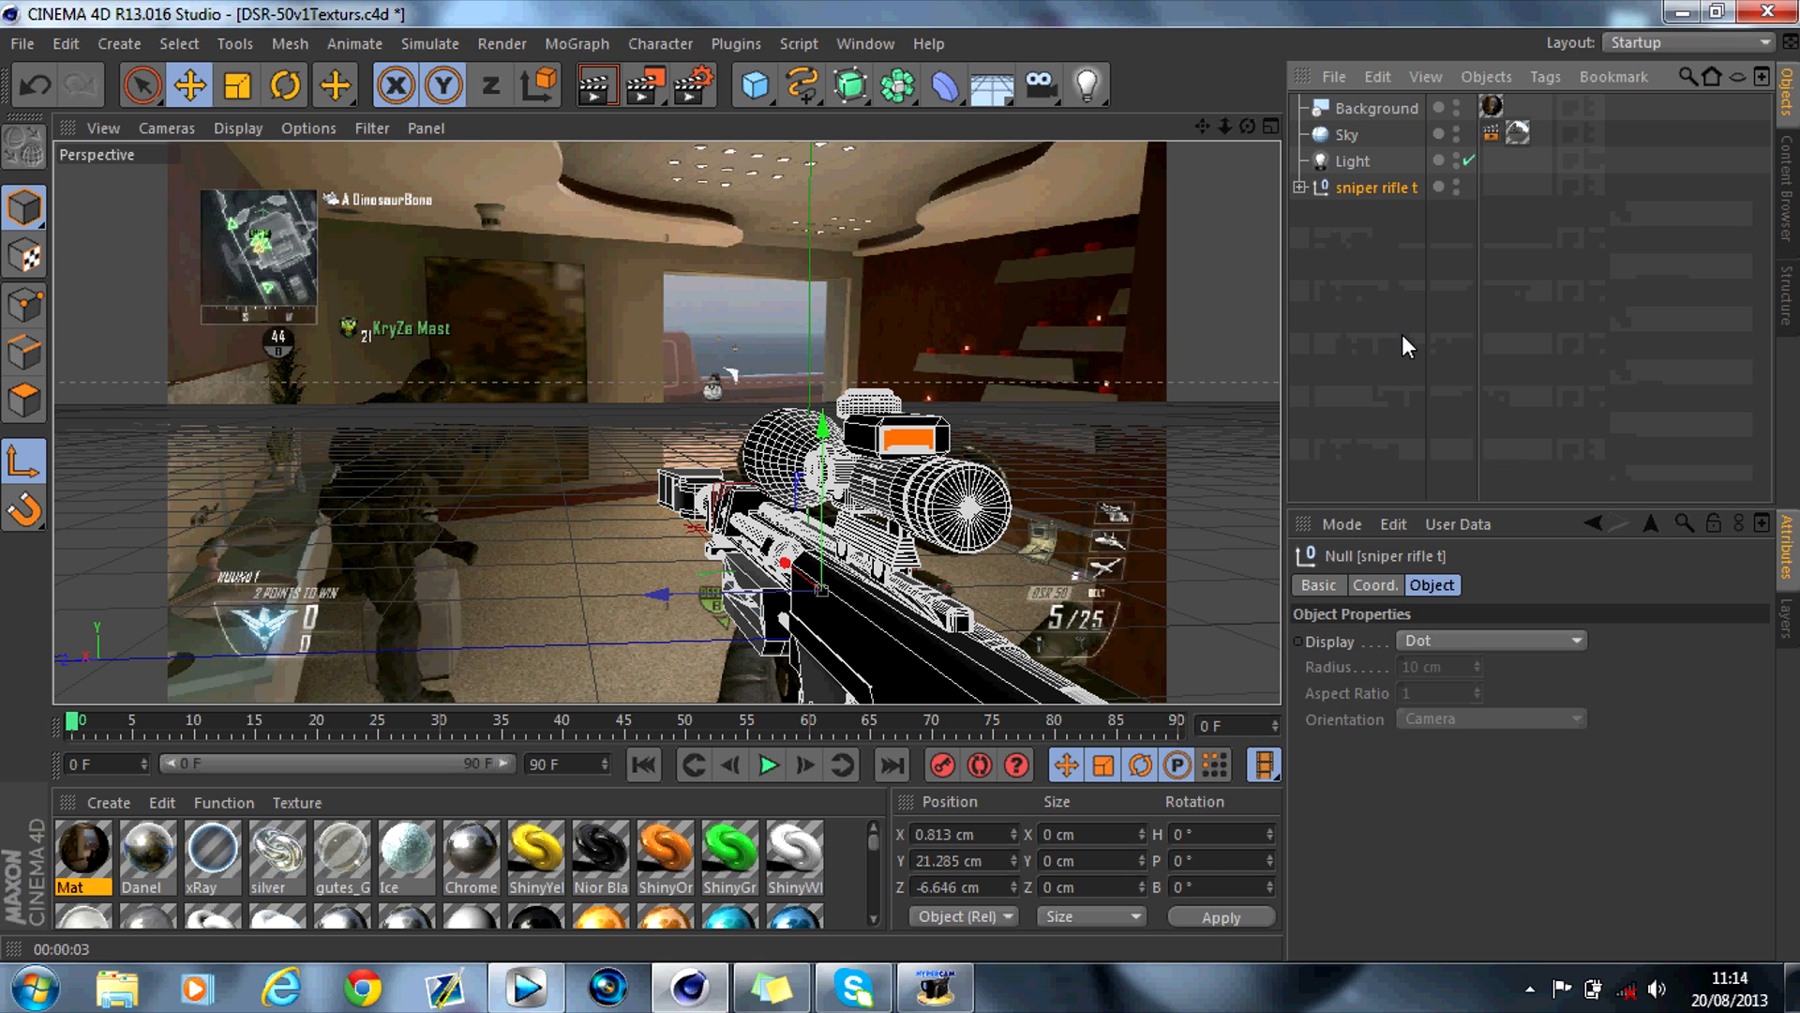
left_click_drag(1206, 128, 1225, 129)
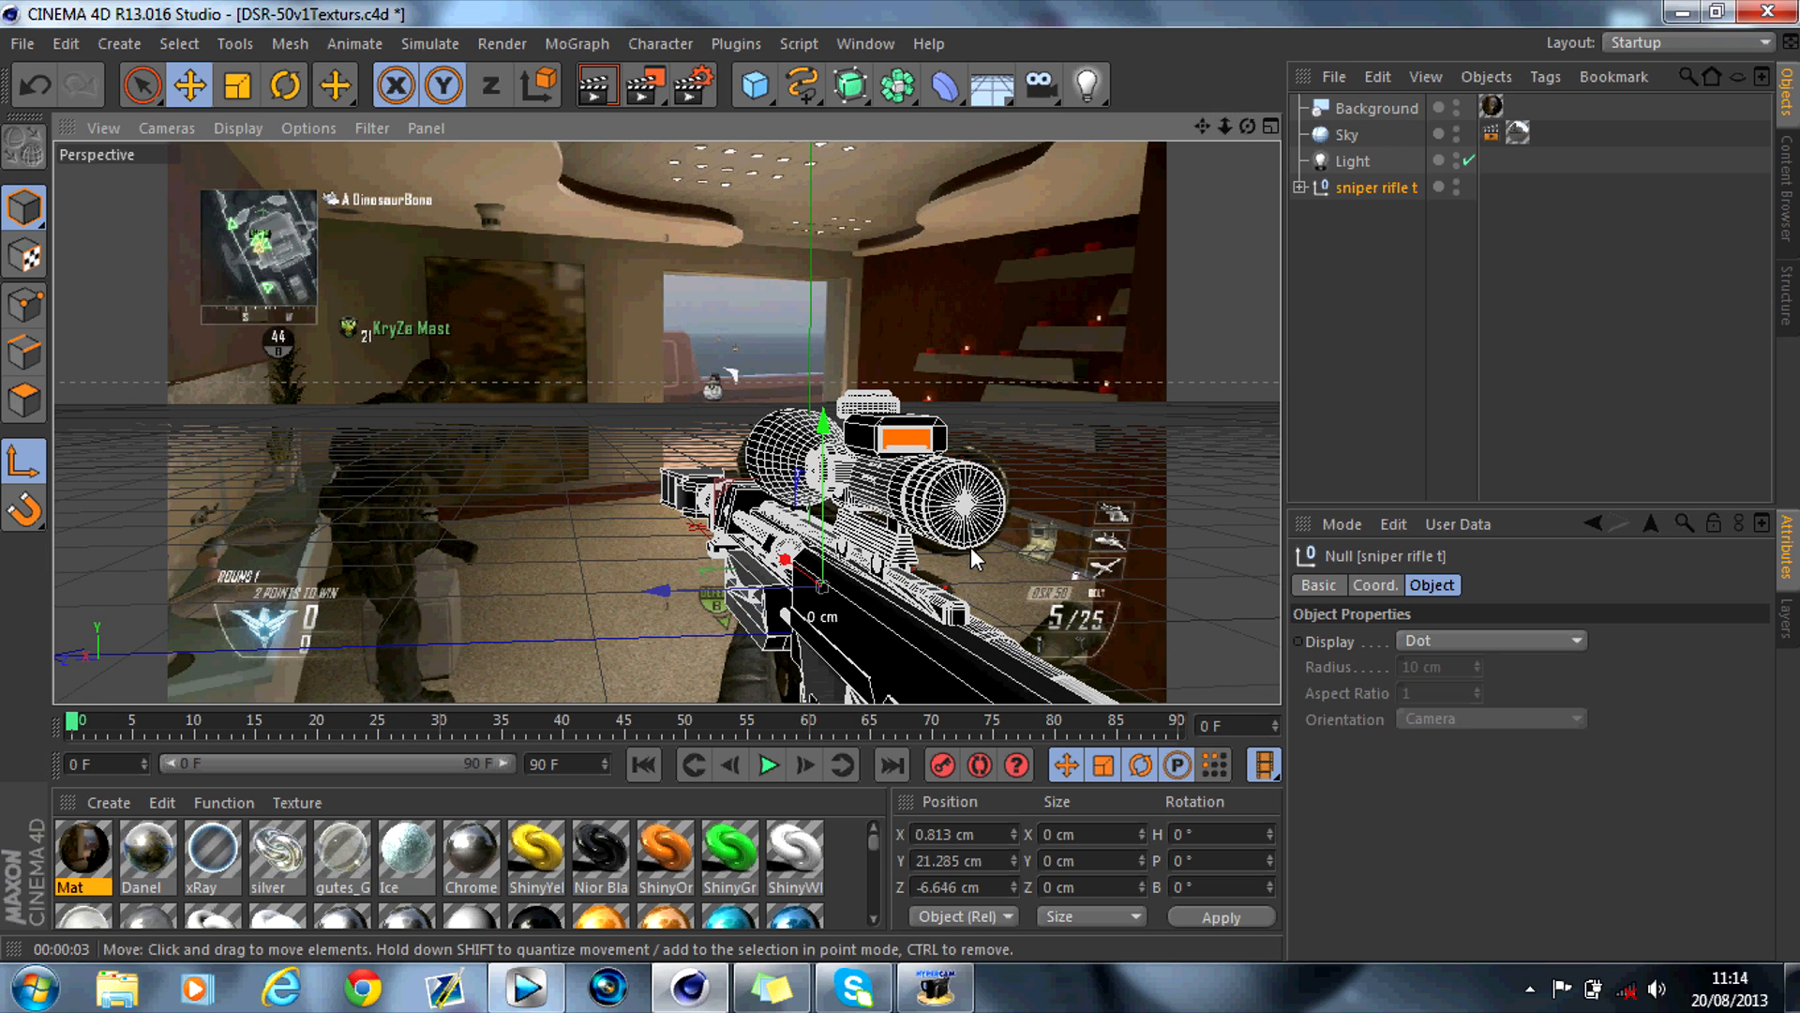
left_click_drag(1202, 125, 1207, 142)
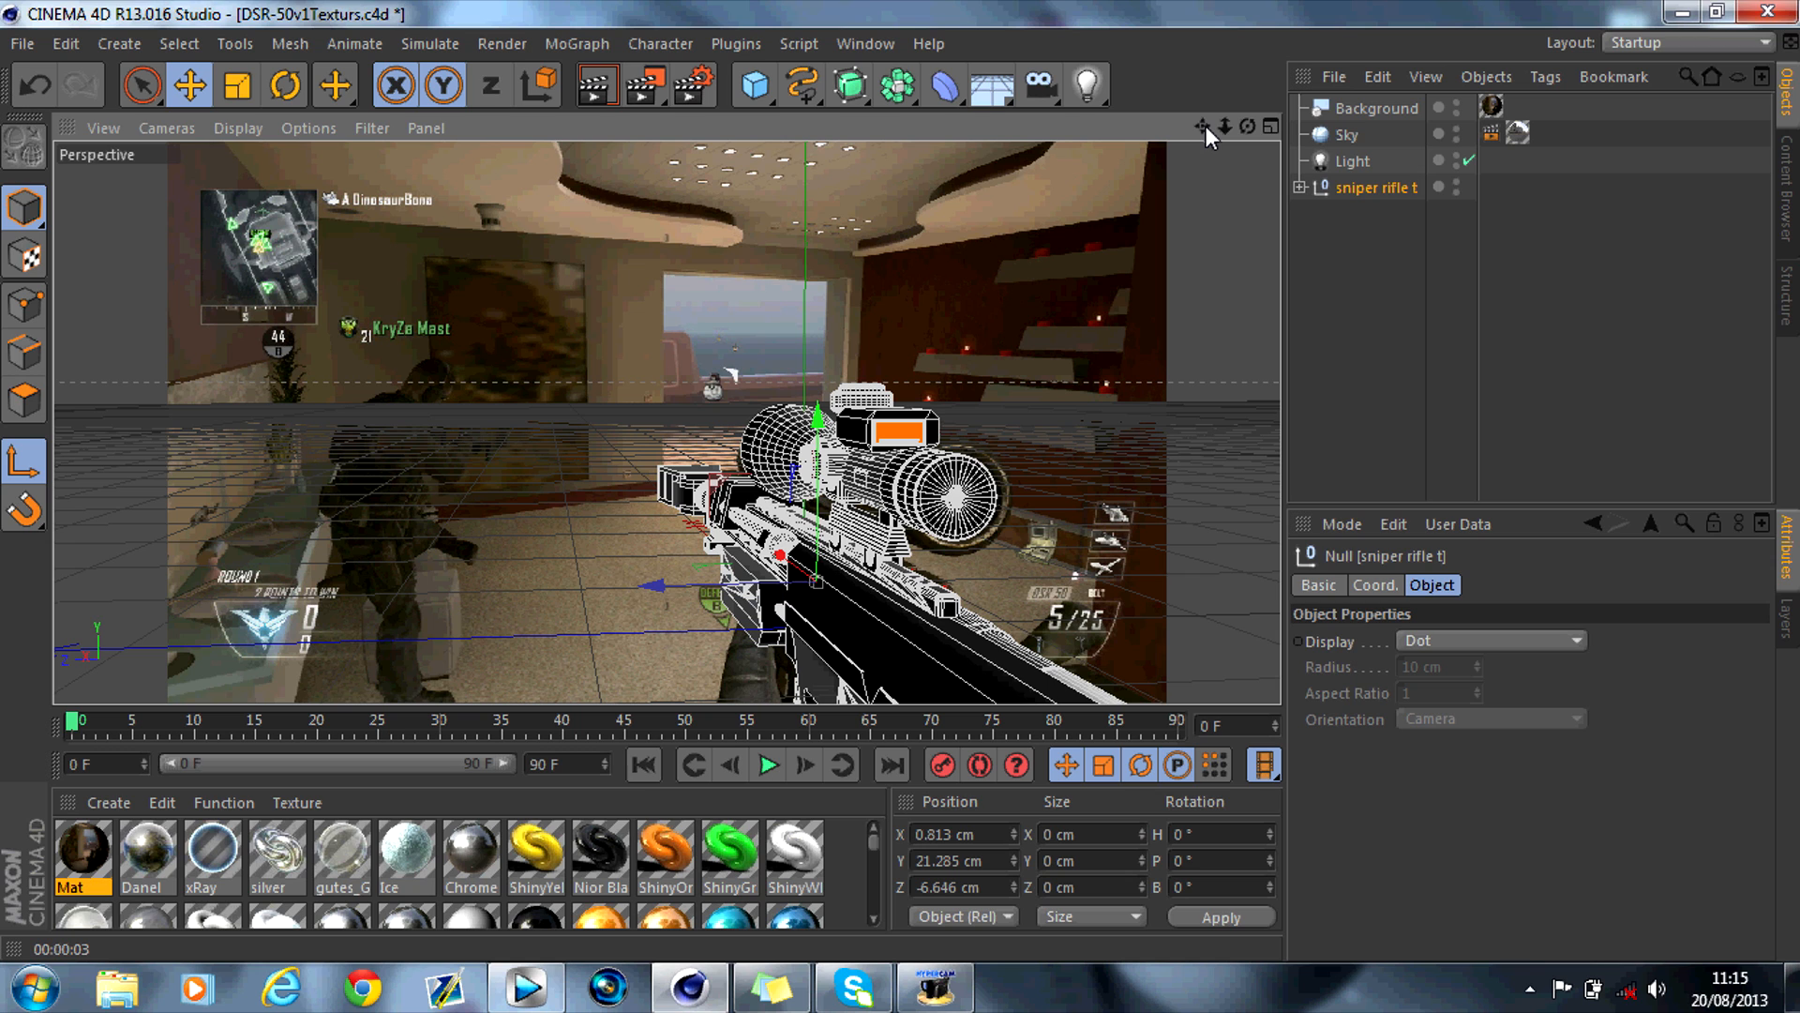
left_click_drag(1206, 126, 1212, 126)
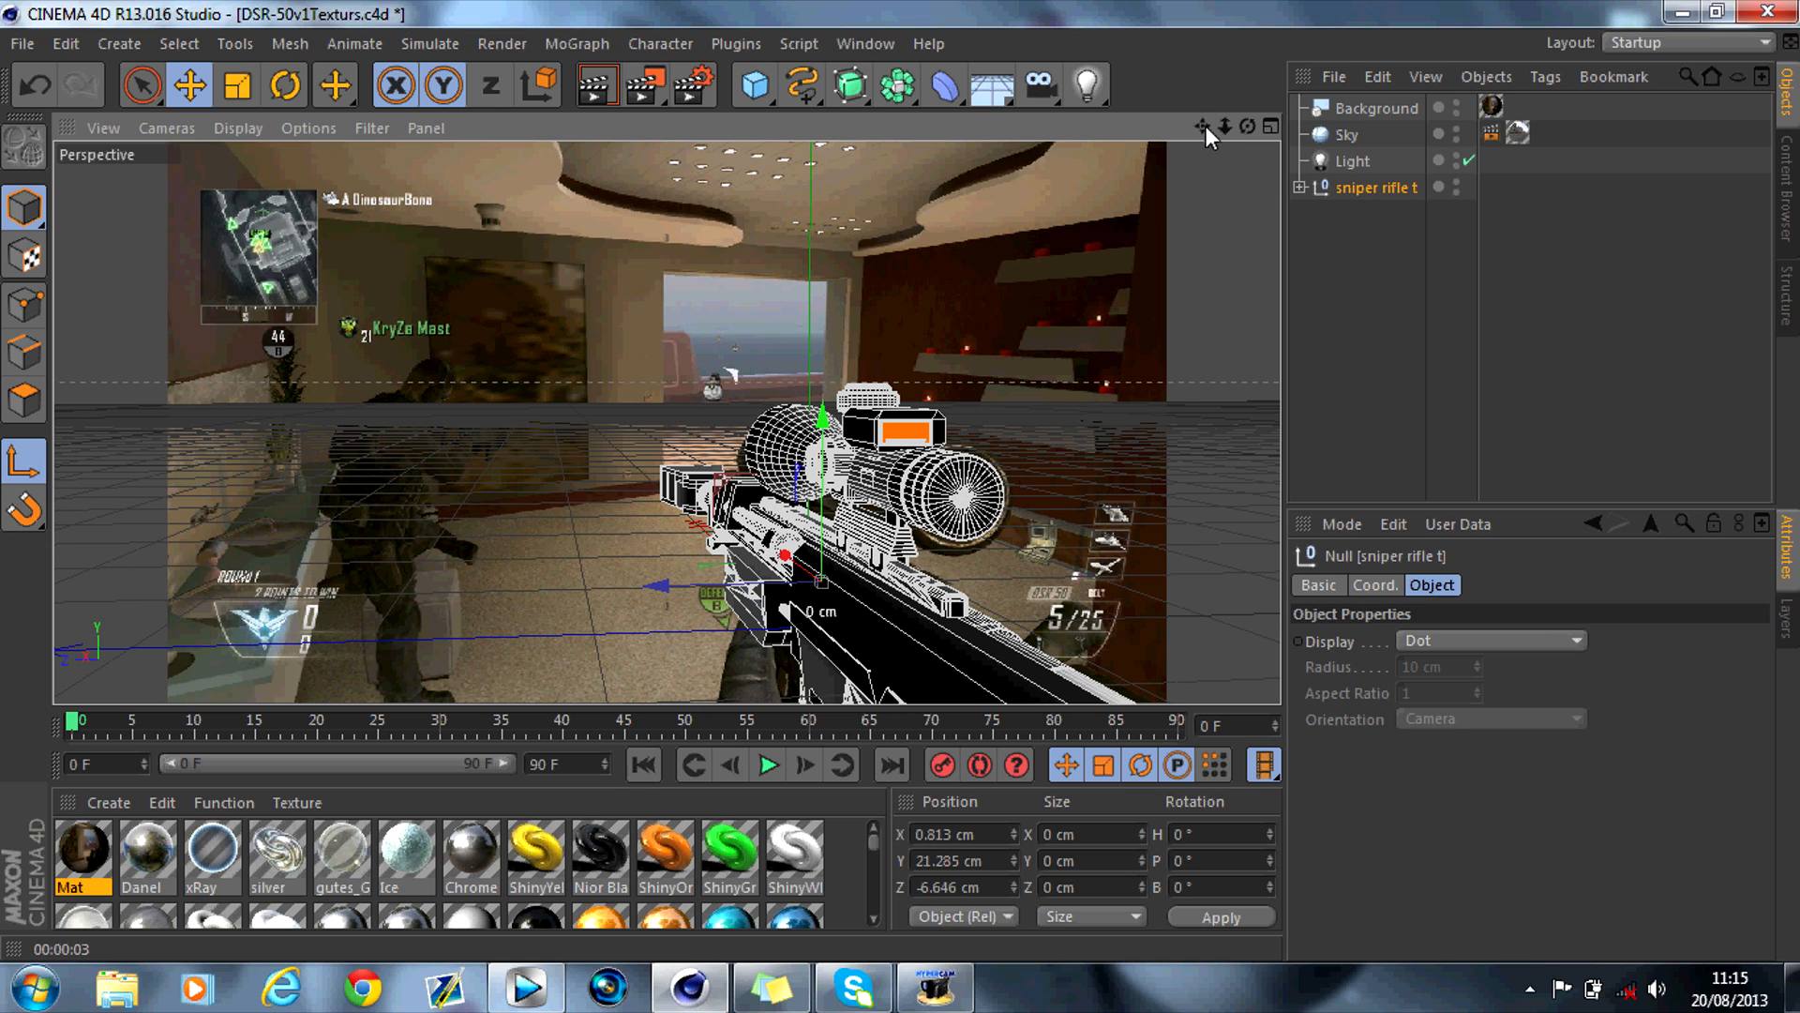
Review the Cel Renderer in the render settings, including its available effects, edge color and background color
left_click(688, 87)
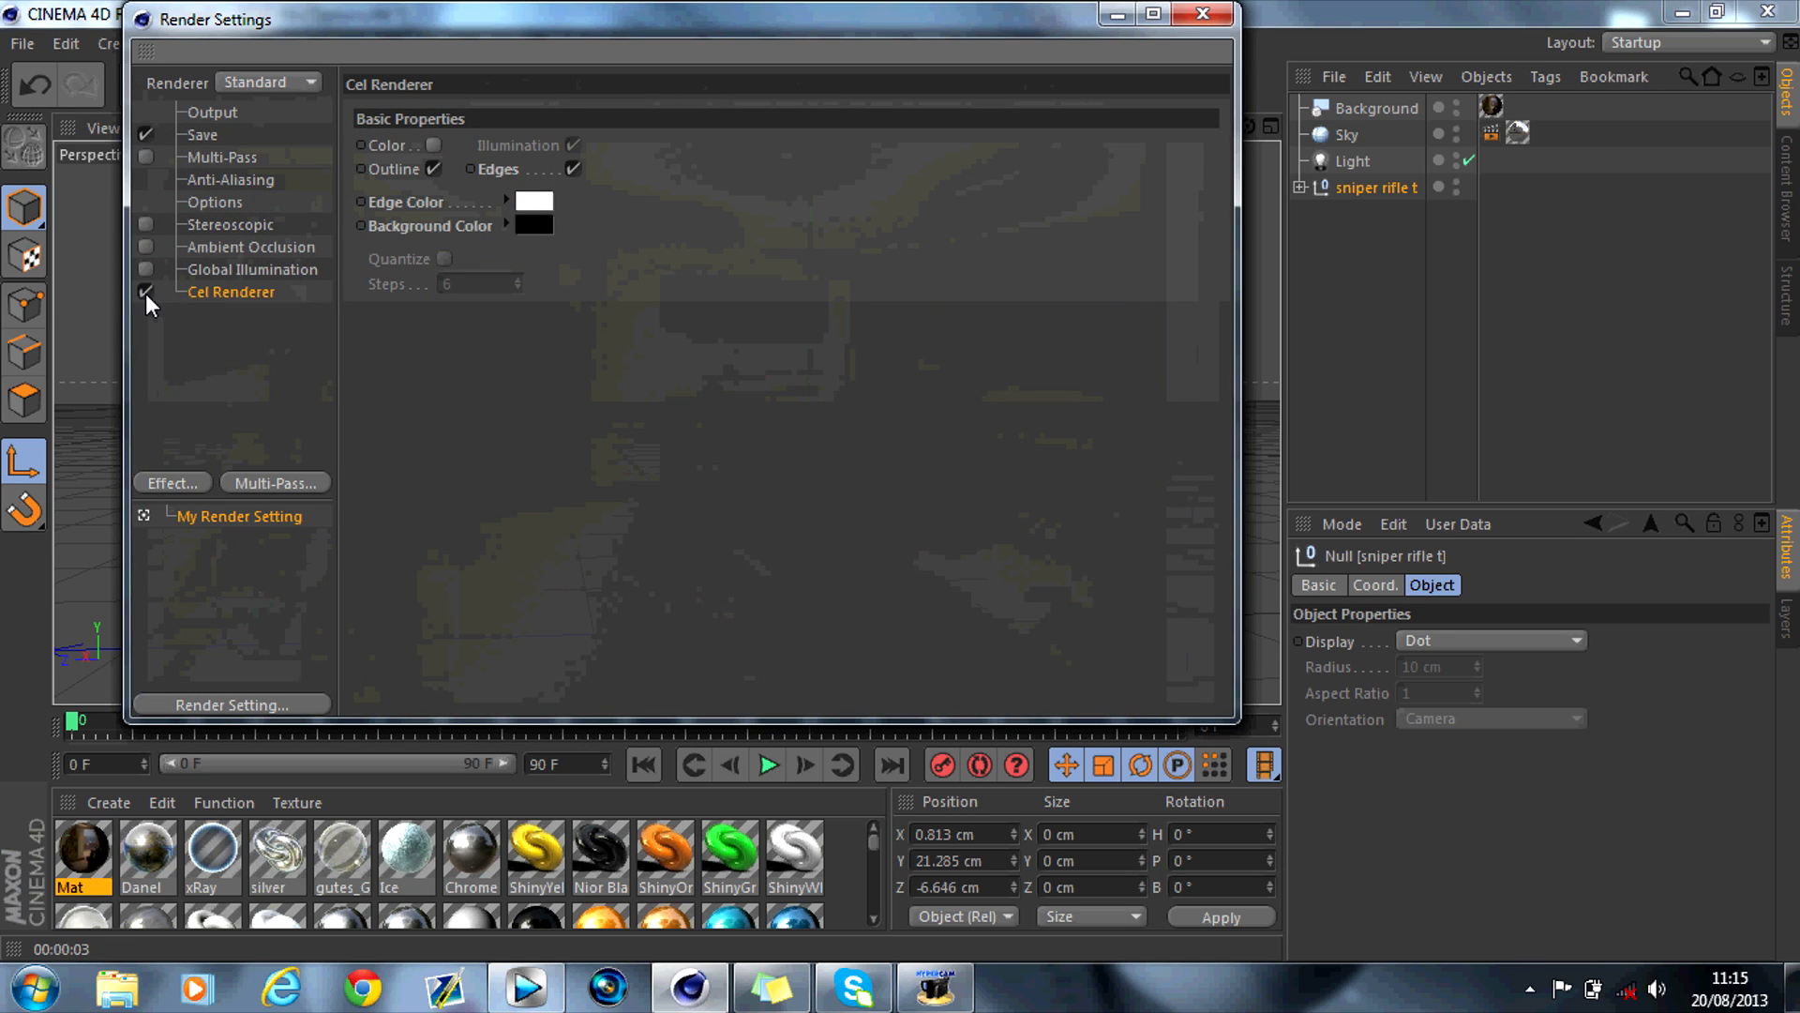
left_click(159, 482)
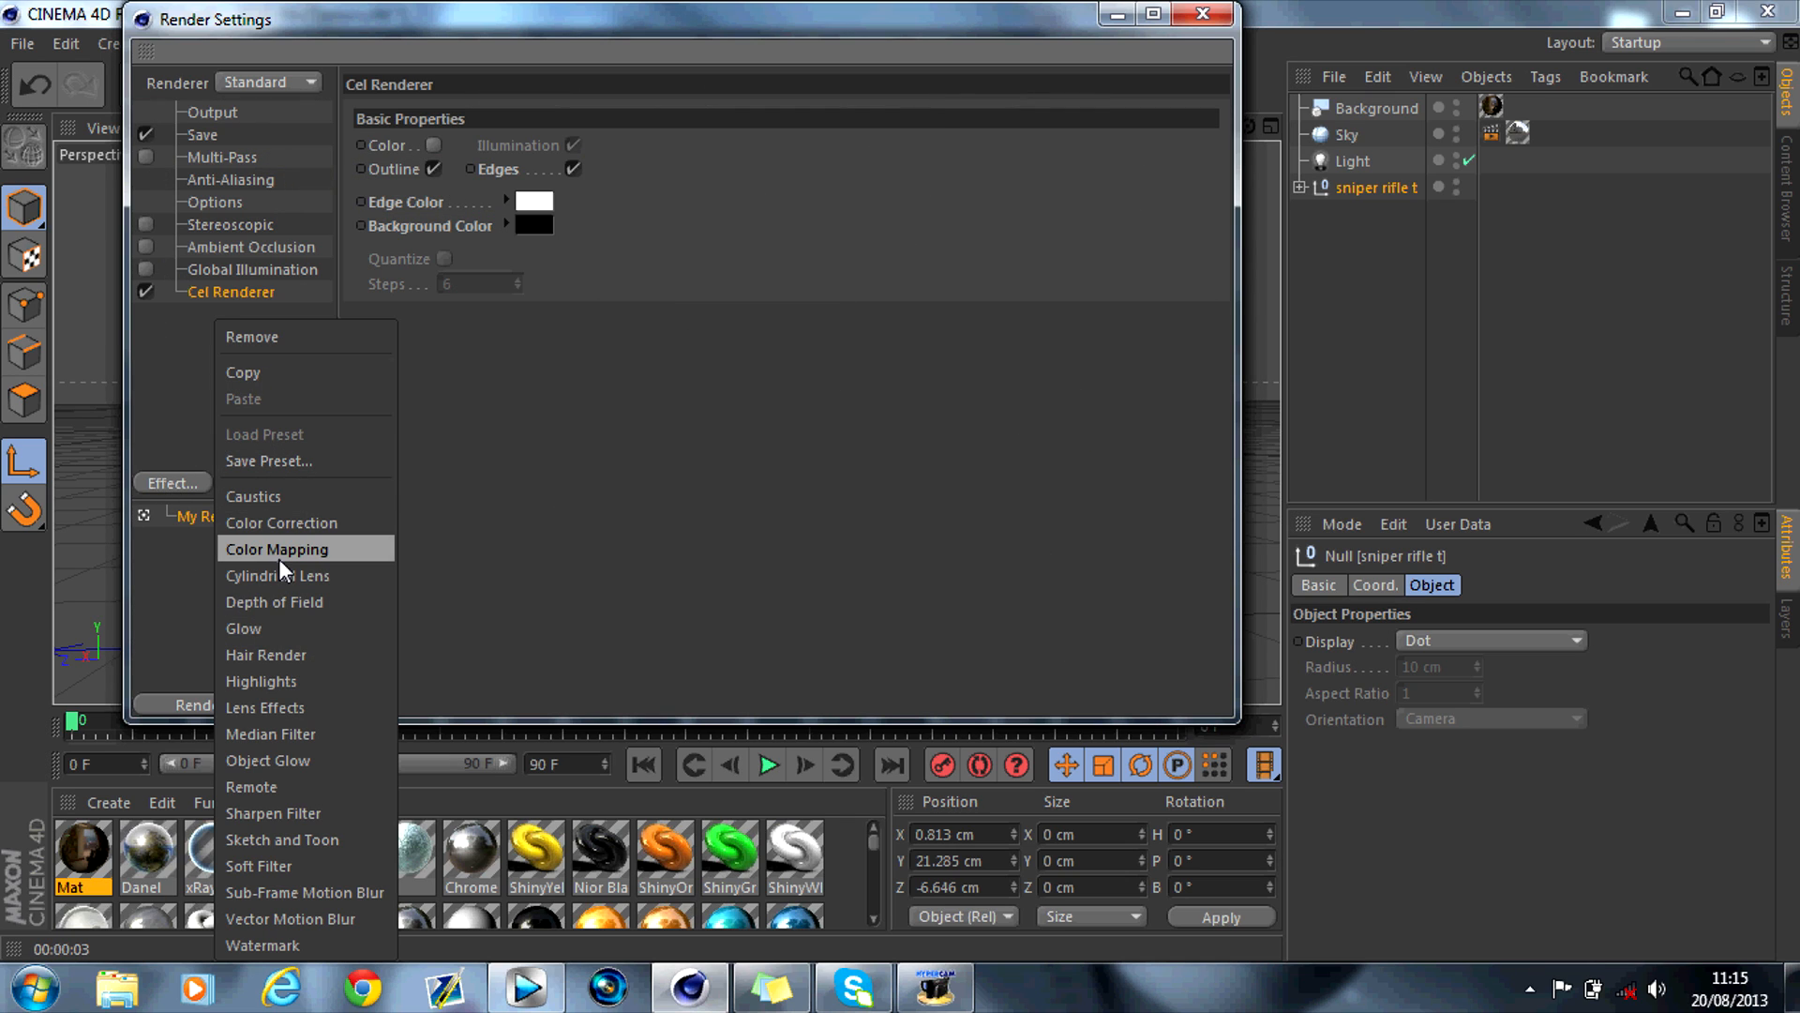
left_click(204, 288)
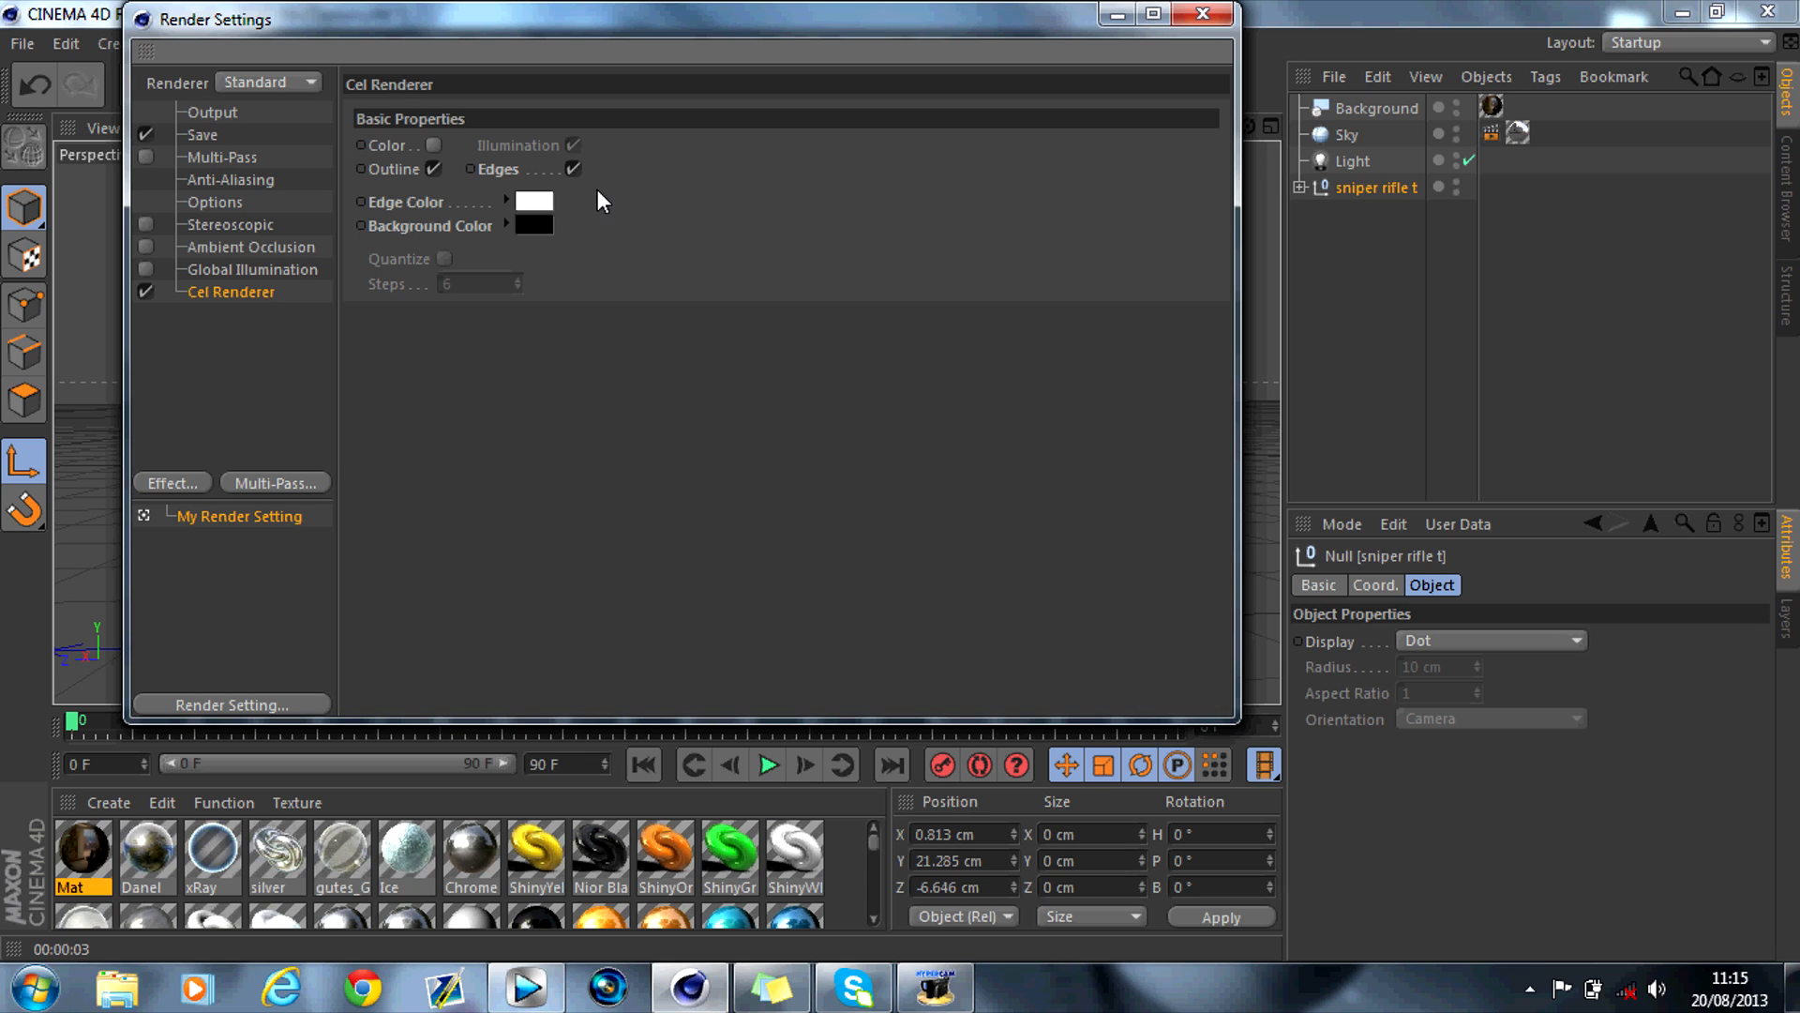
left_click(533, 201)
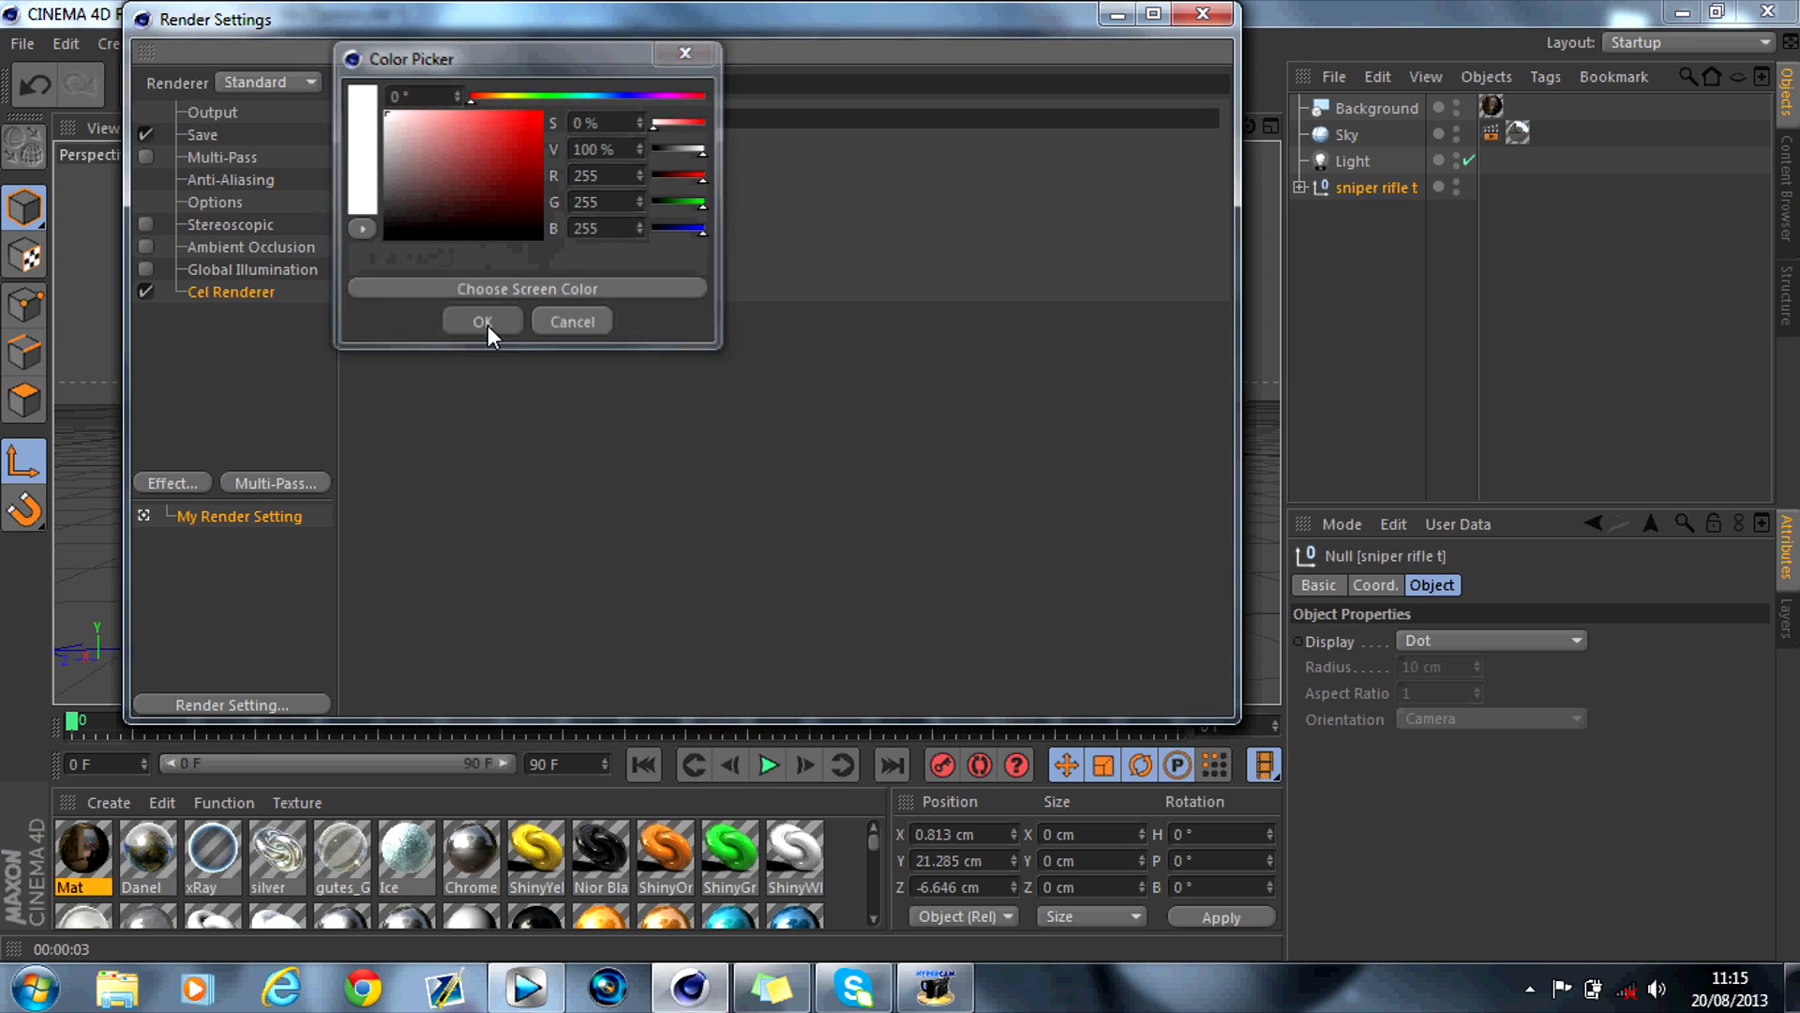
left_click(487, 325)
left_click(534, 226)
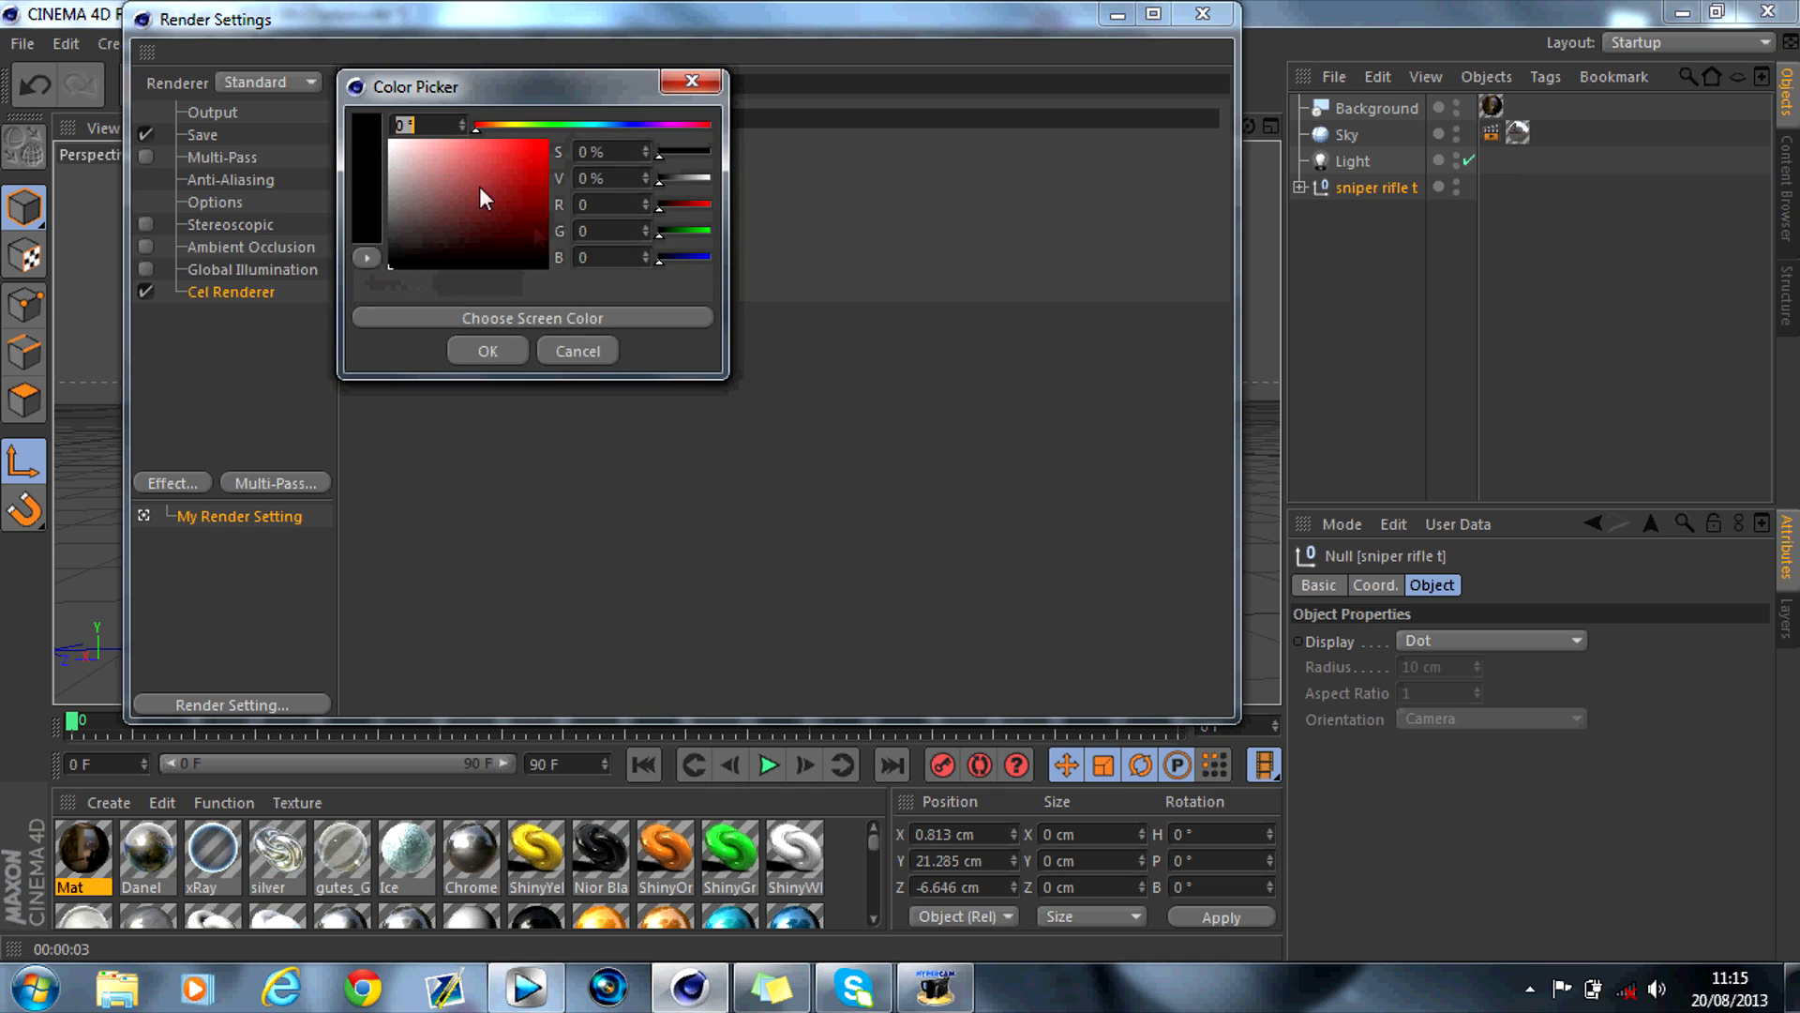
left_click(489, 349)
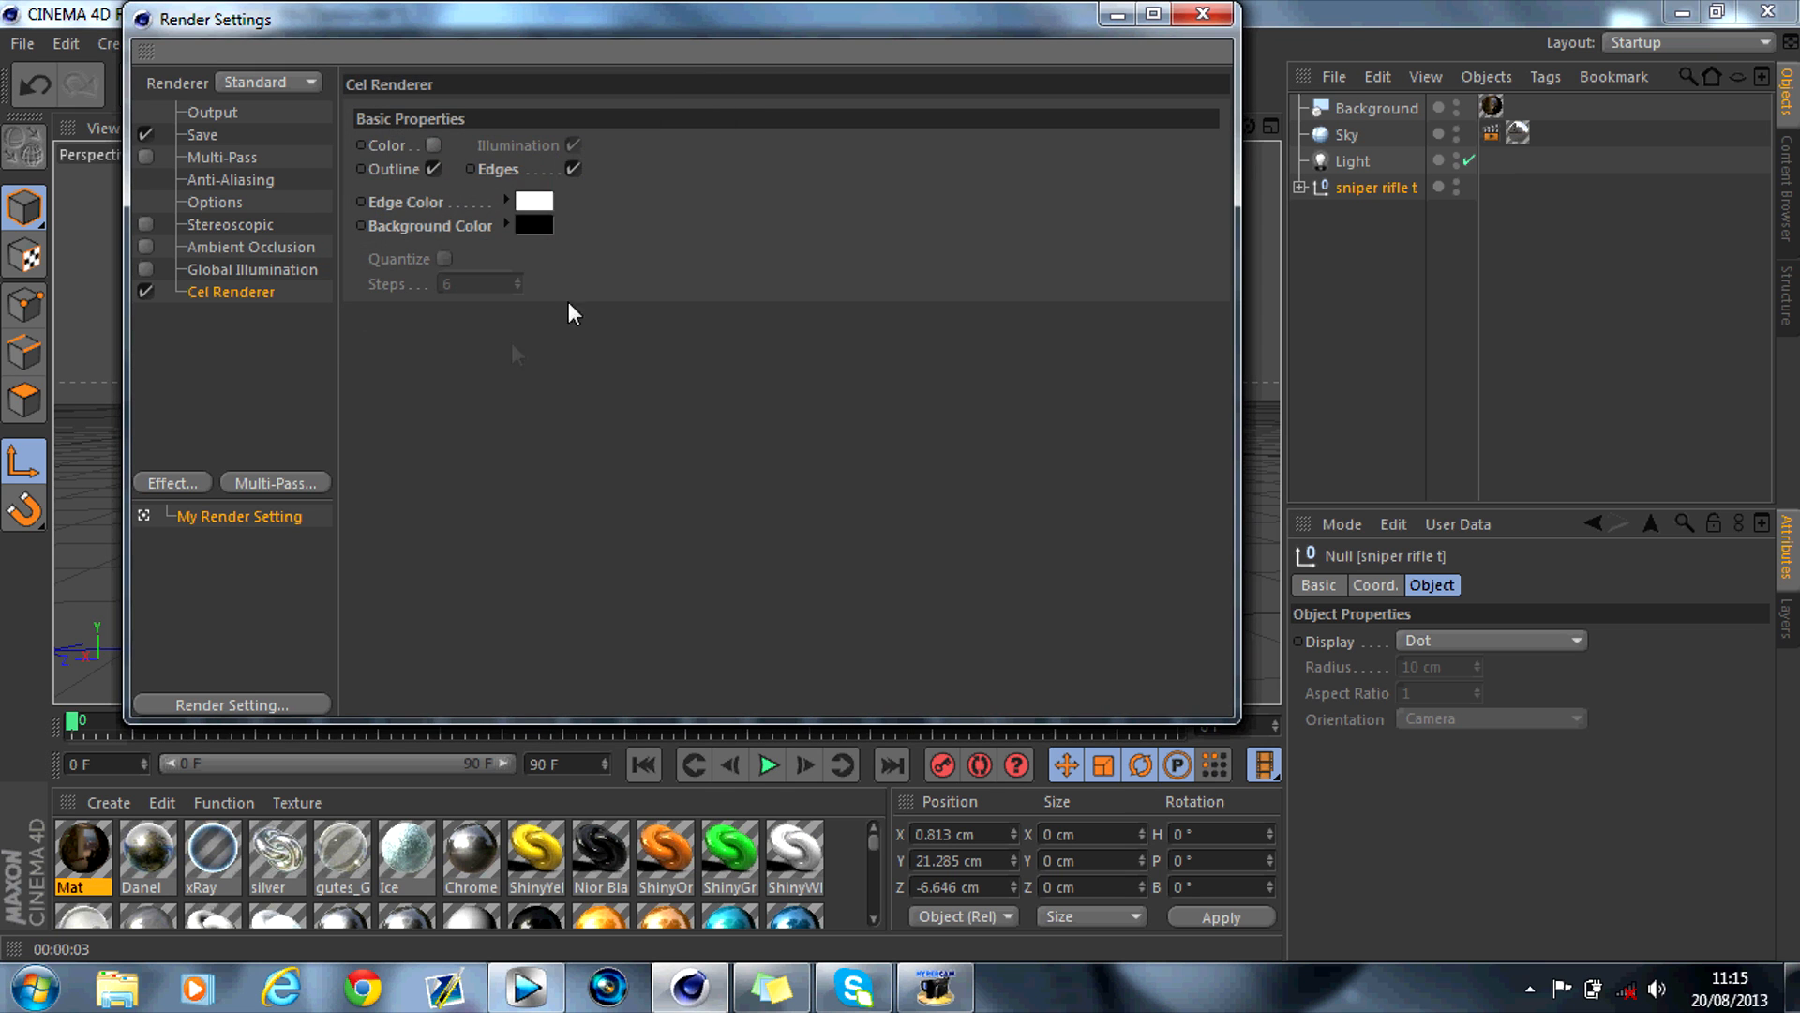
left_click(1217, 15)
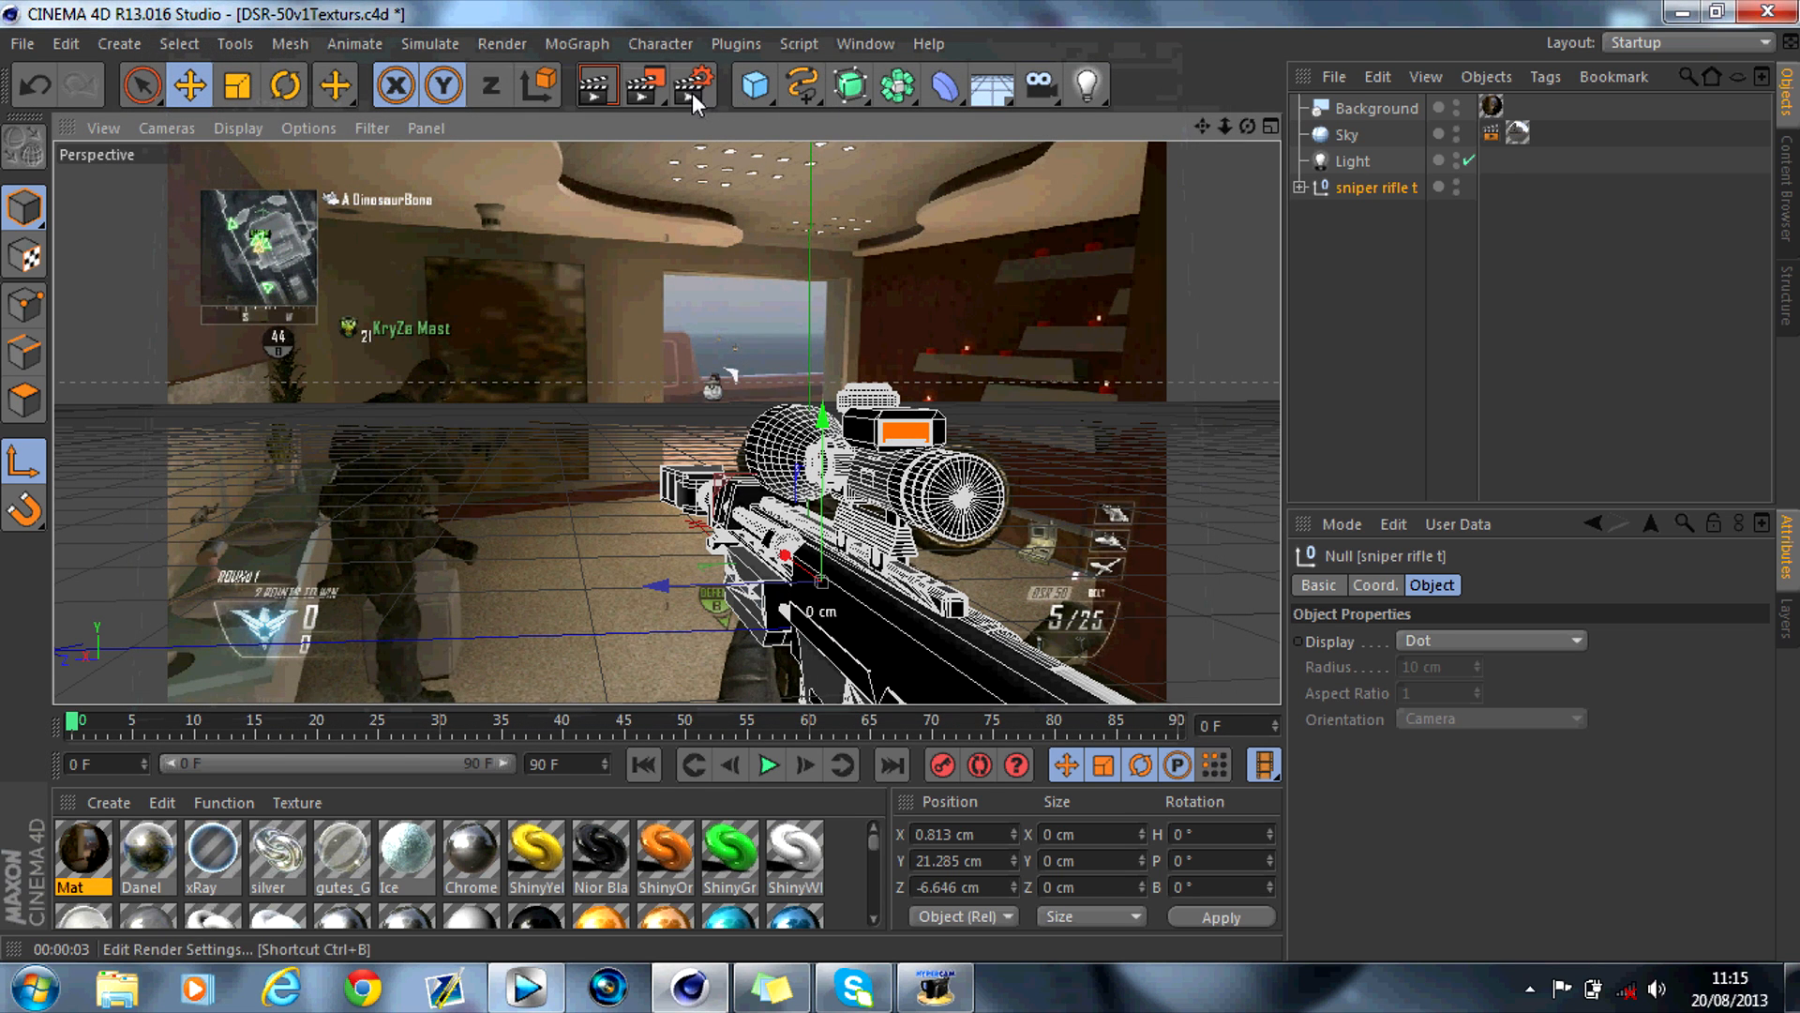
Check the output size and the save path and format in the render settings
left_click(691, 86)
left_click(210, 114)
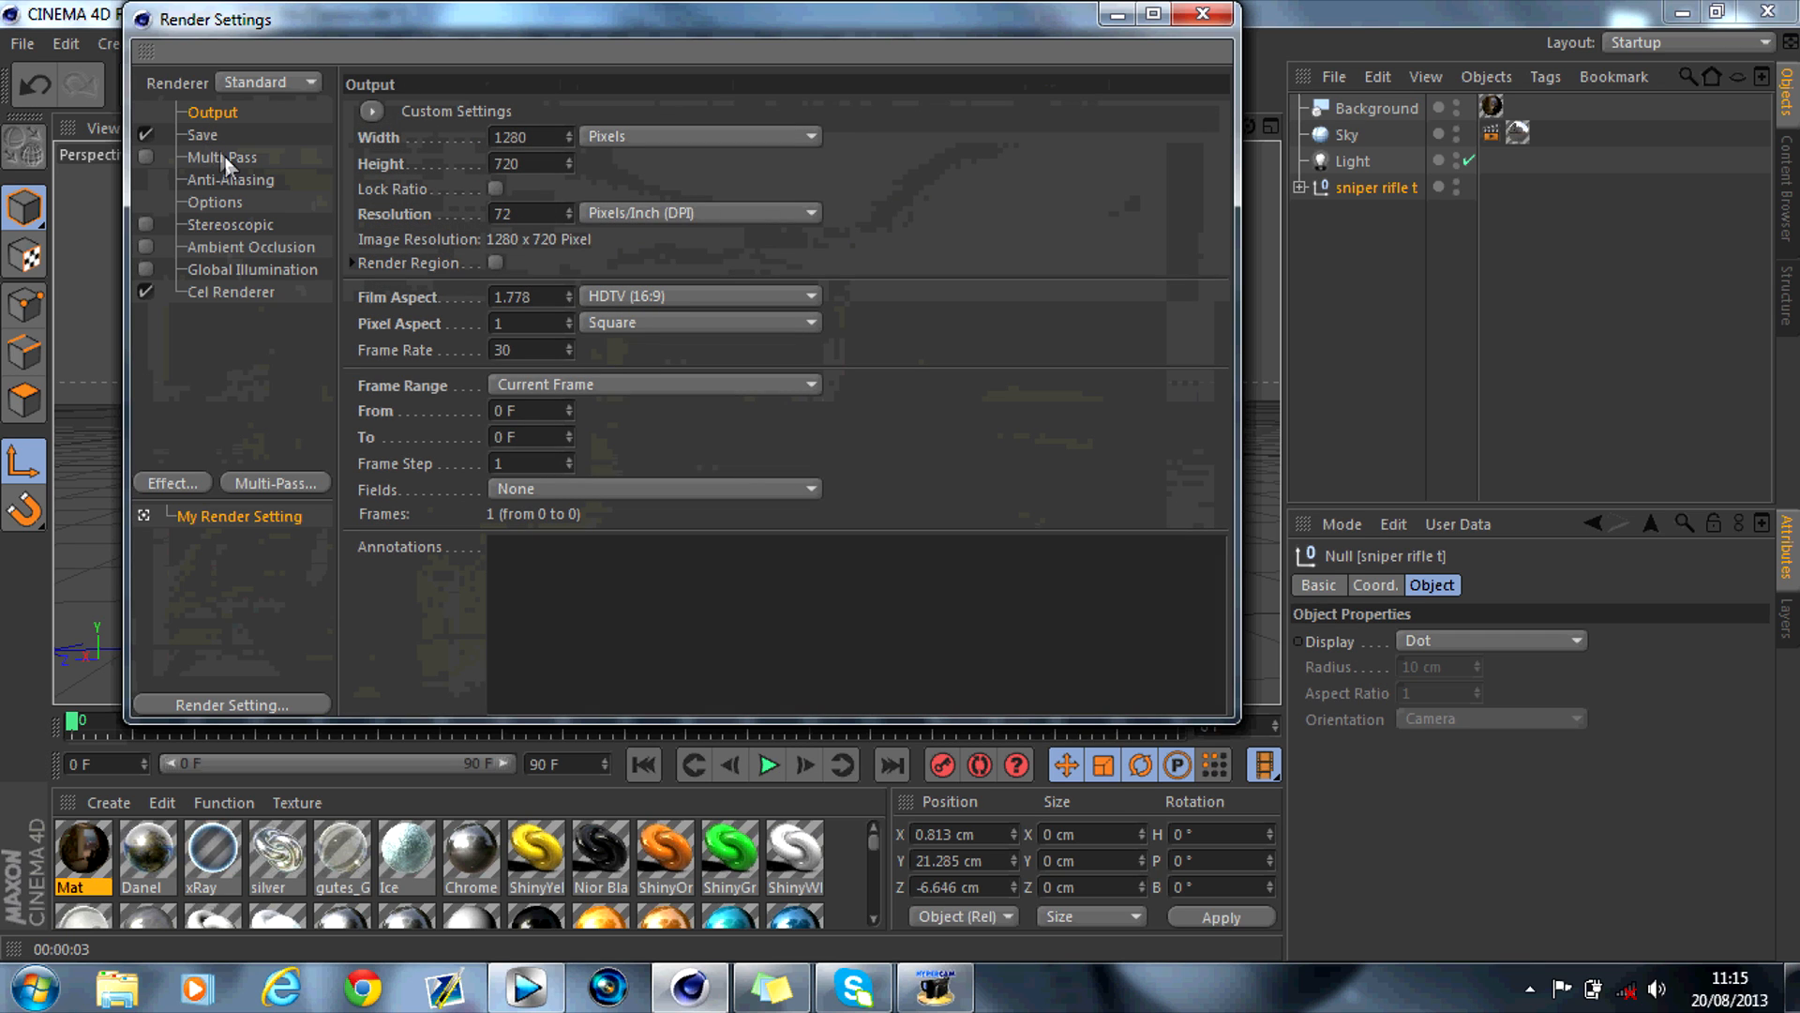
left_click(210, 137)
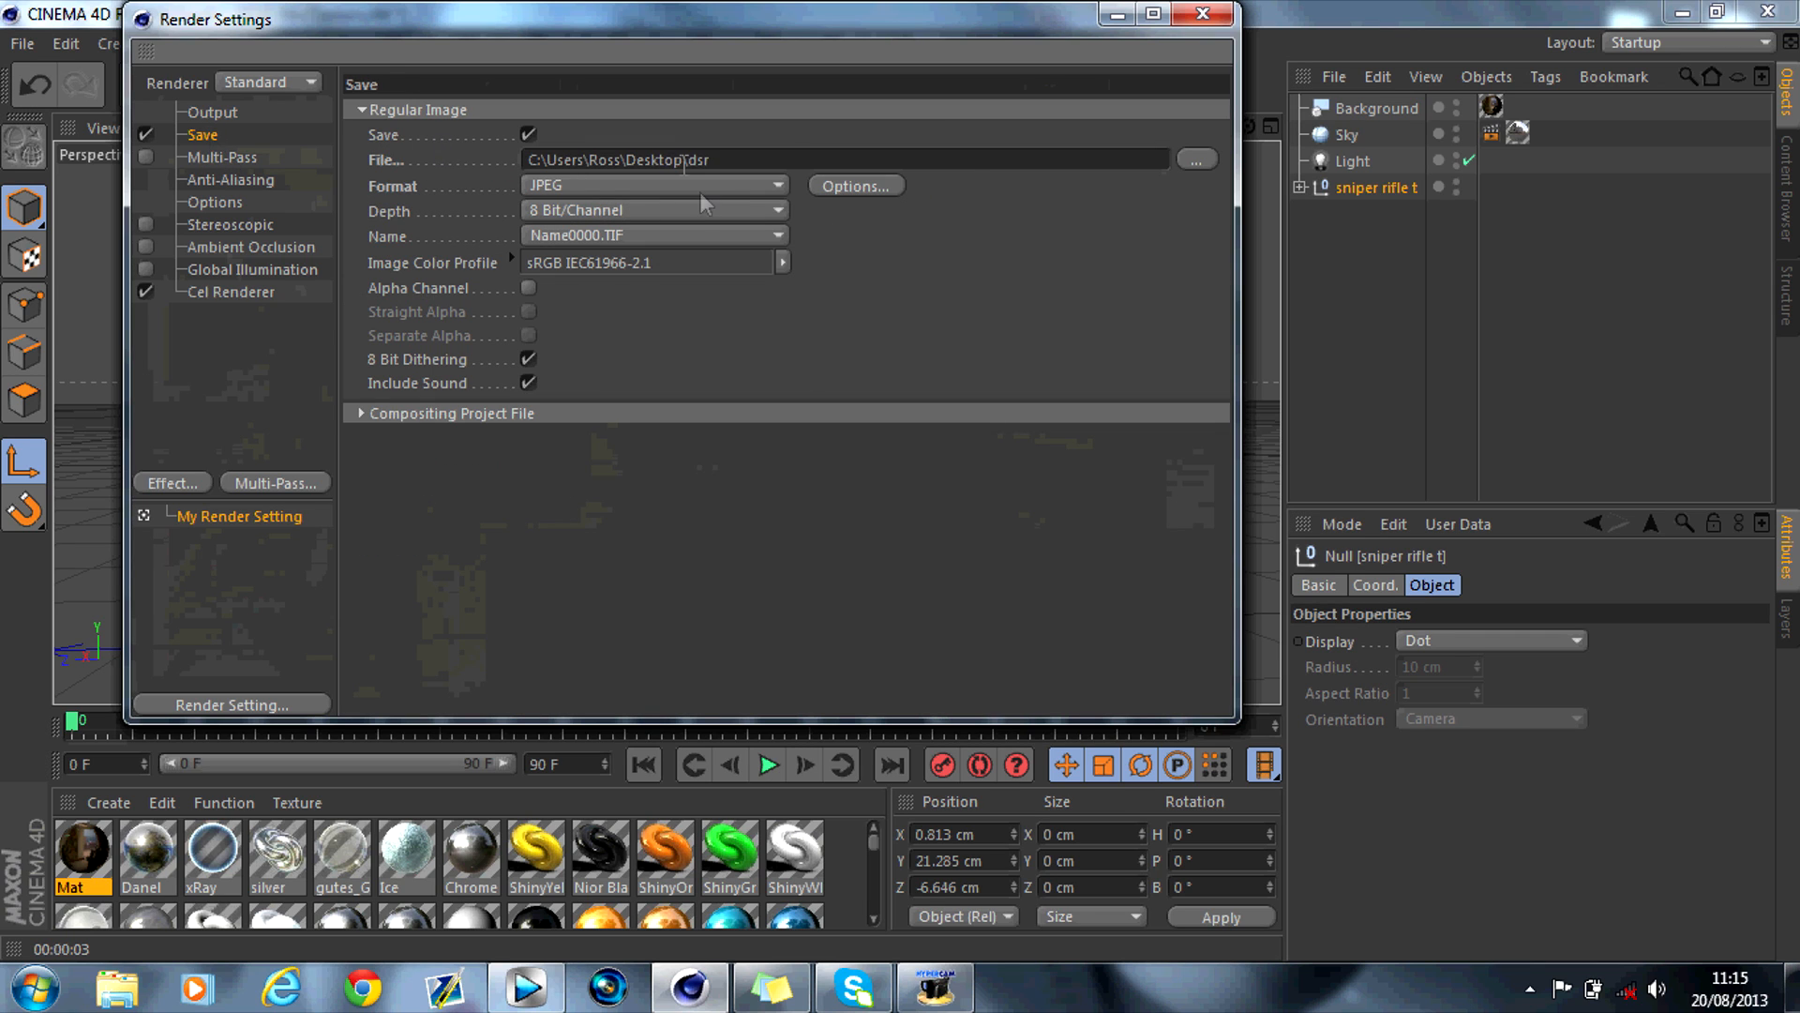
left_click(1203, 14)
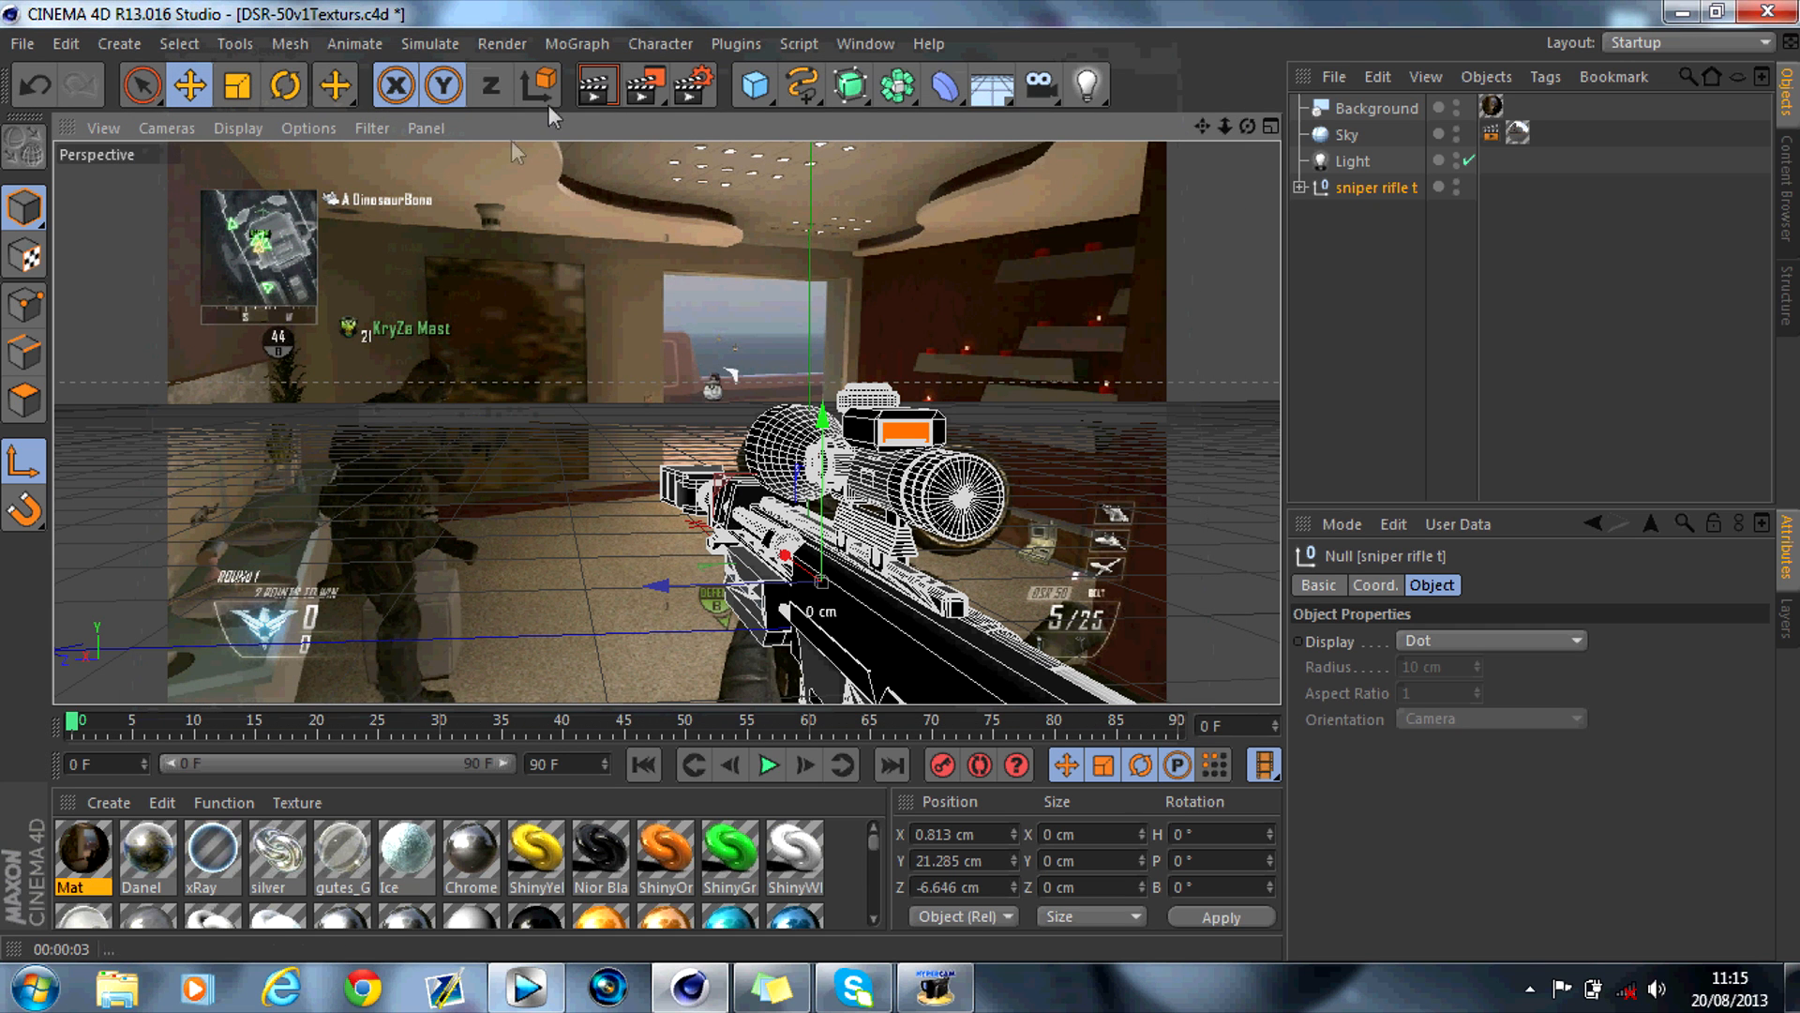
Render the sniper rifle's wireframe in the perspective view
left_click(596, 89)
left_click(550, 406)
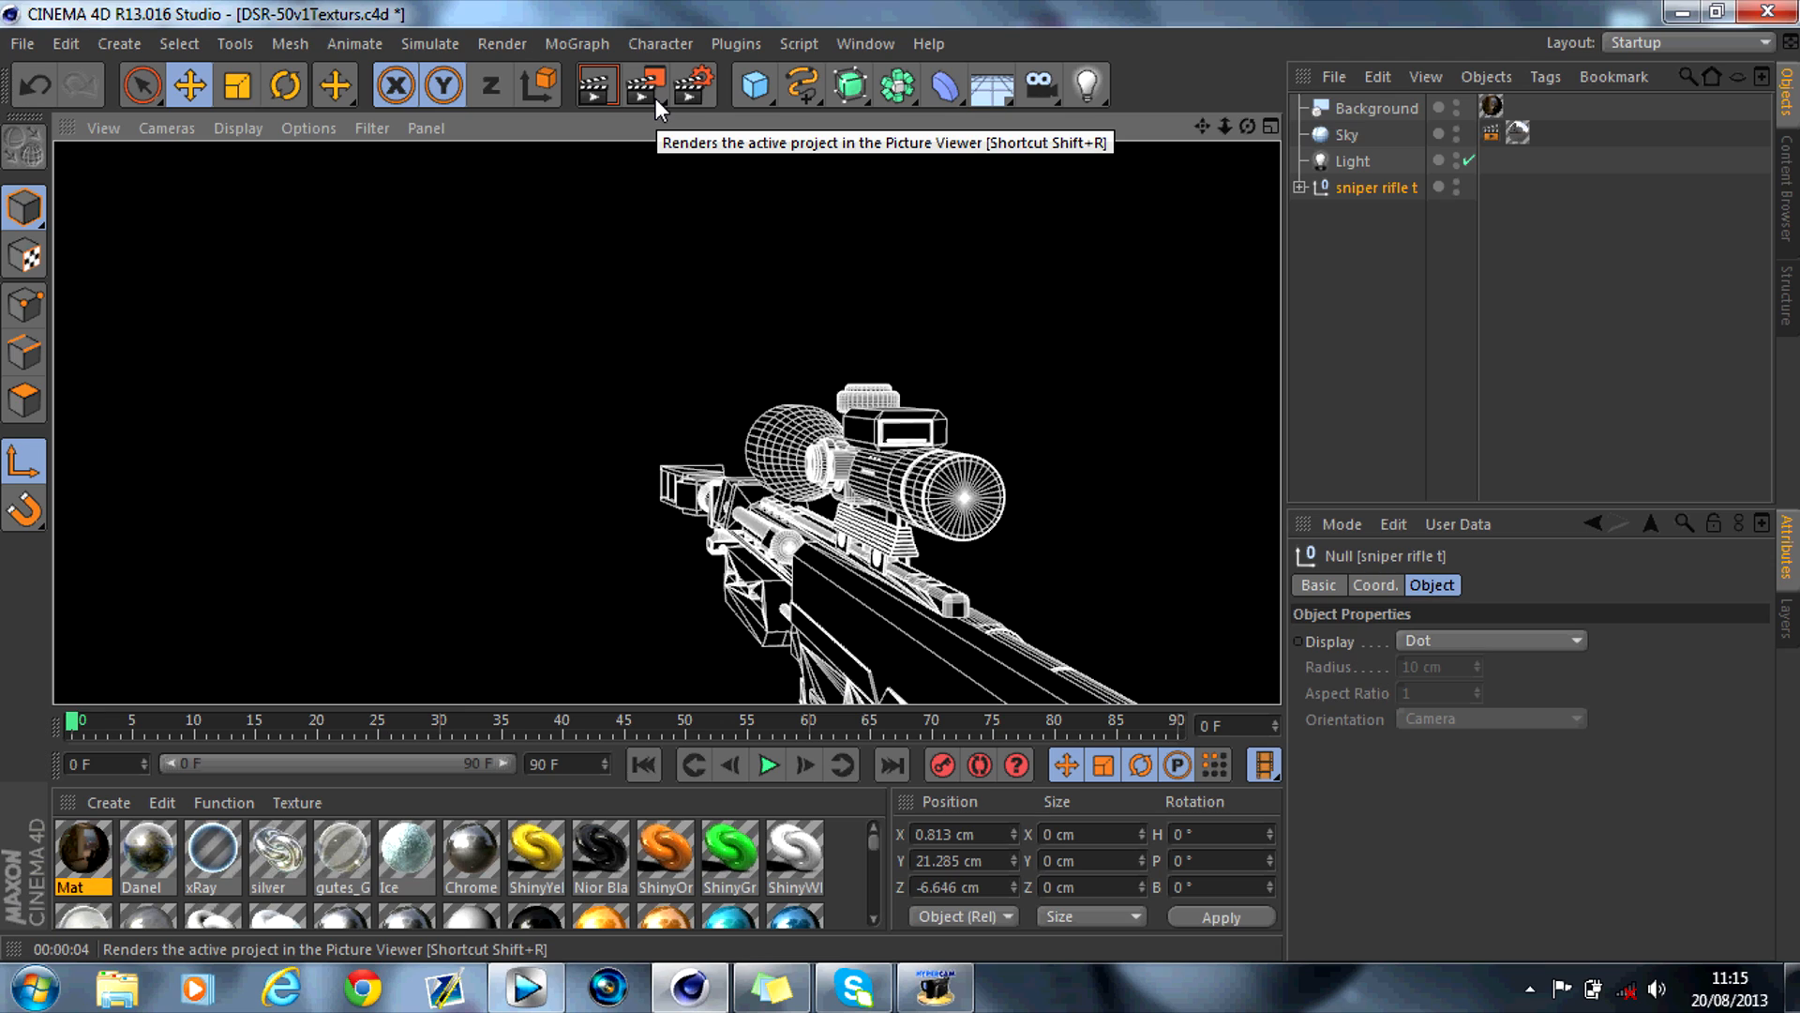
Minimize the open programs and view the dsr and msr wire images on the desktop, closing each one
left_click(1688, 12)
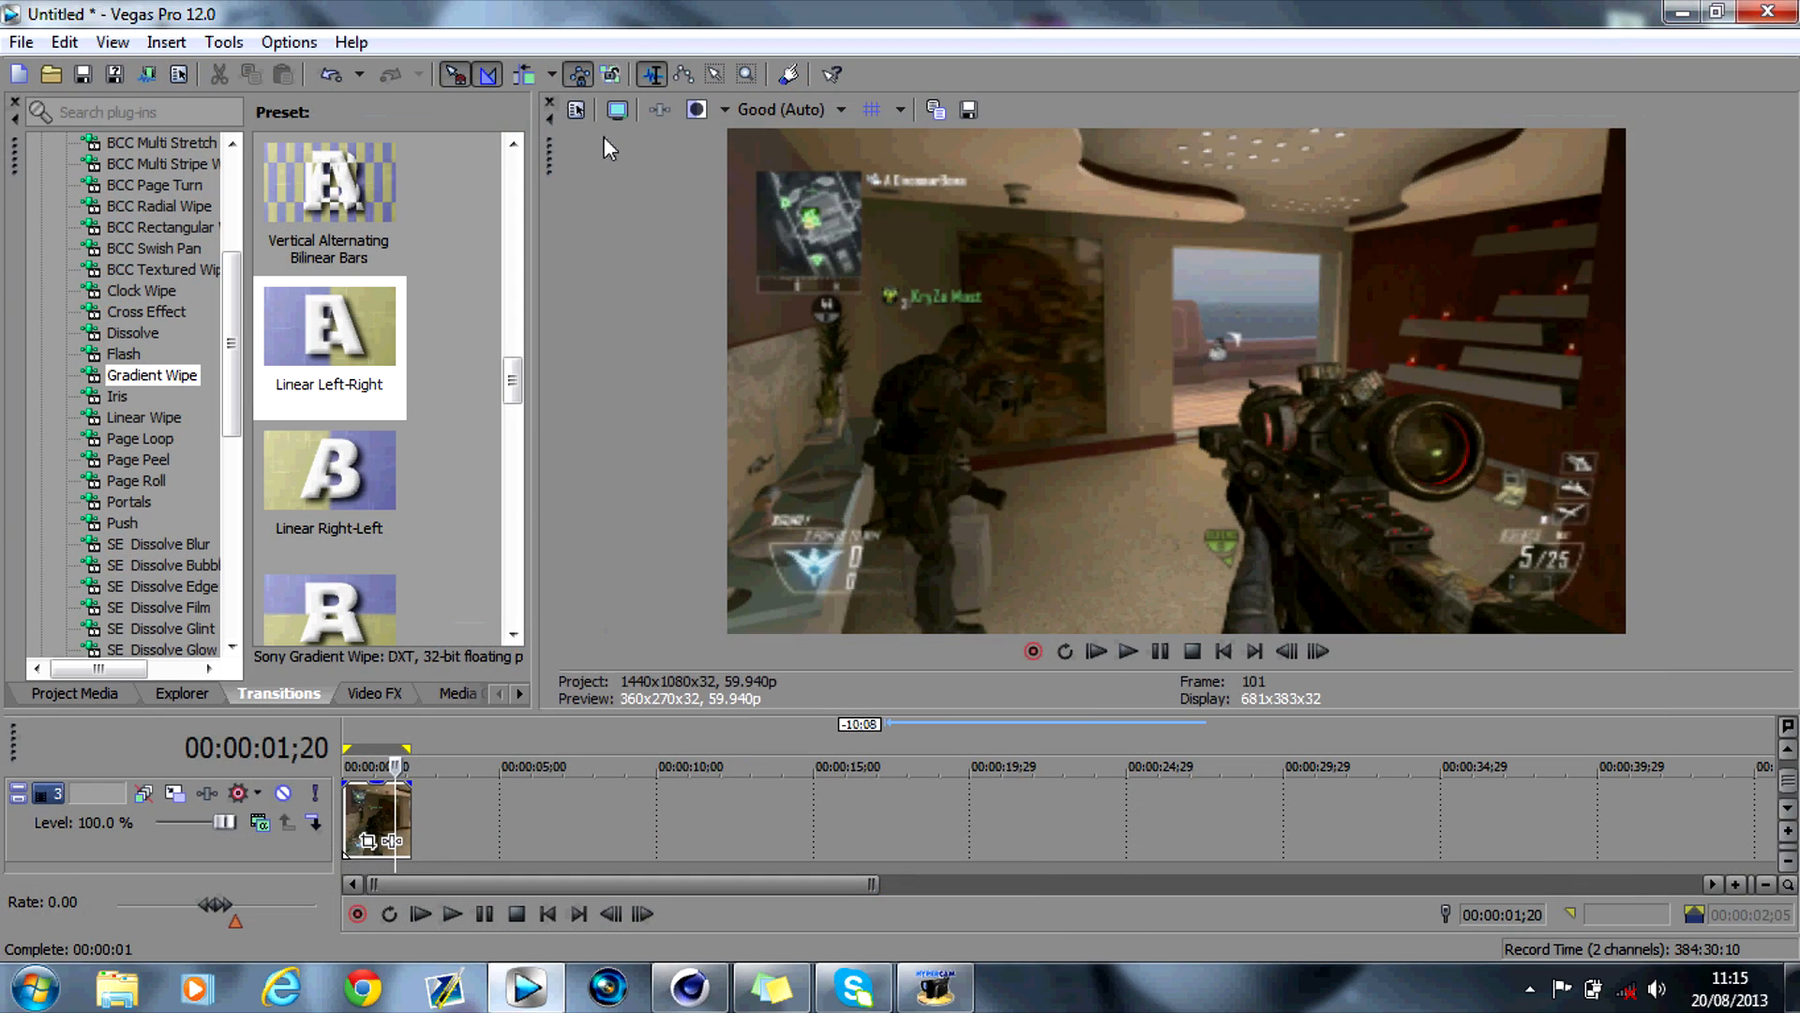
left_click(1684, 12)
double_click(531, 54)
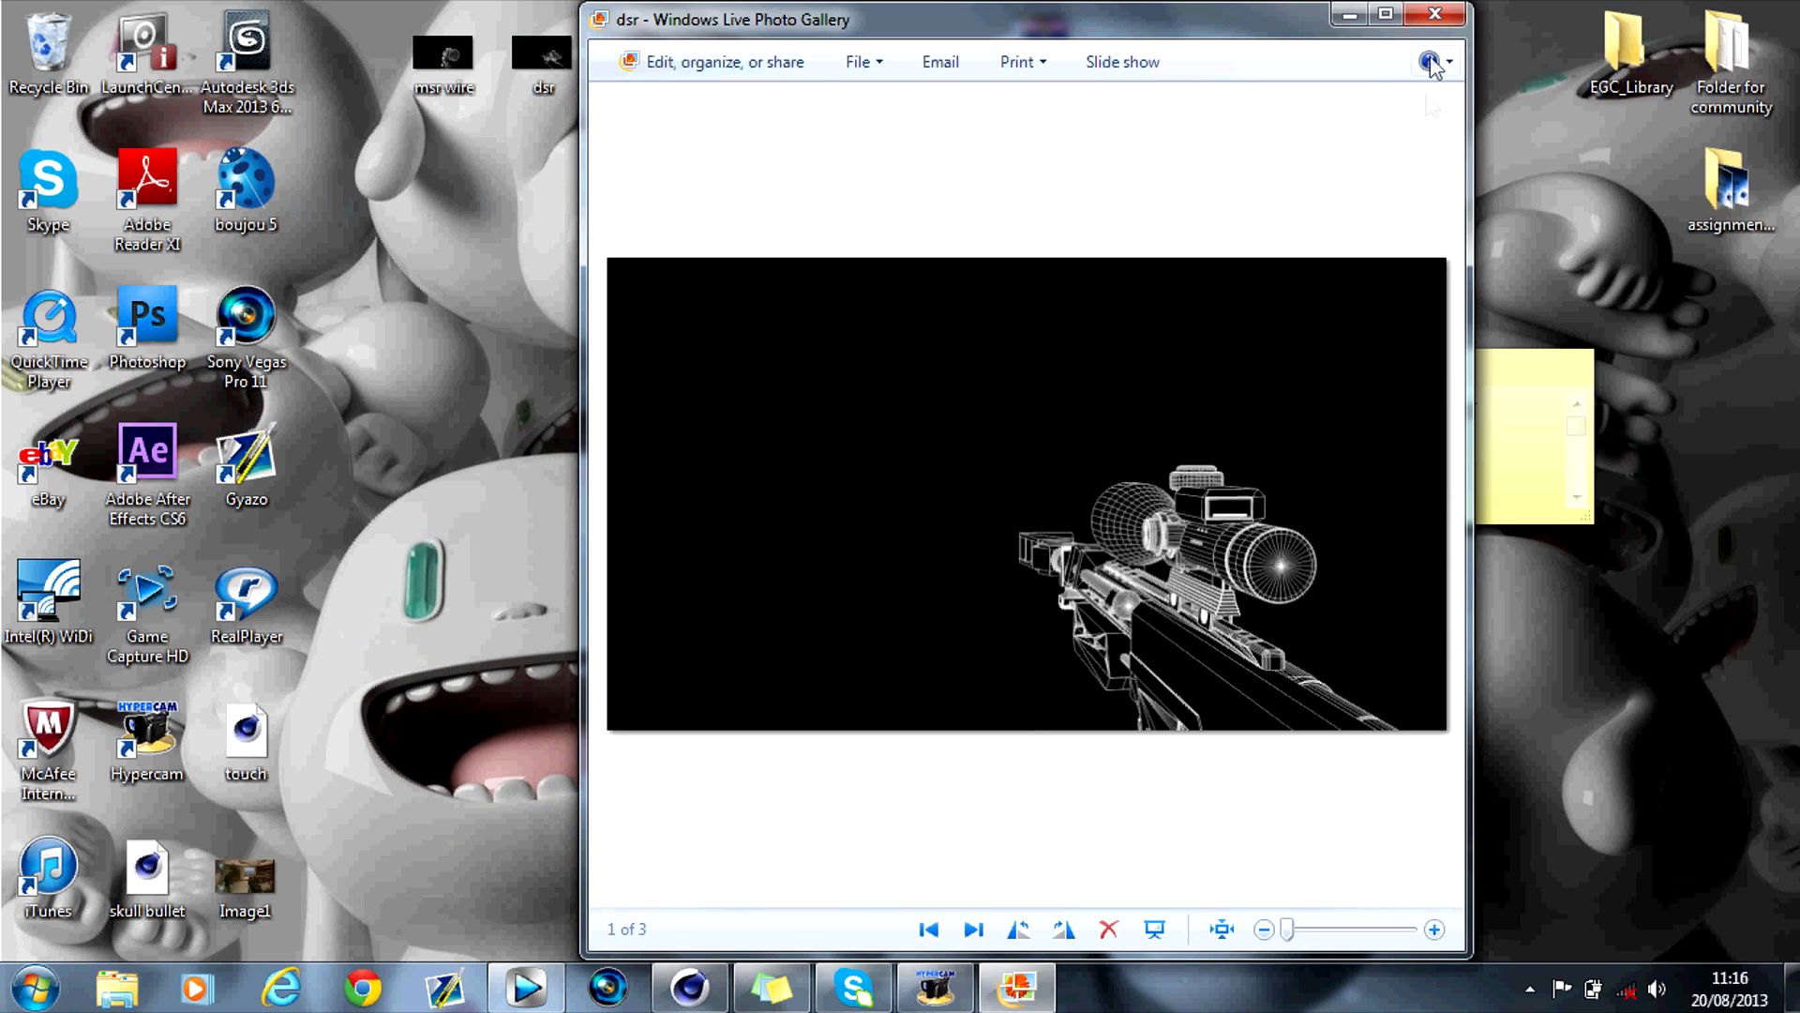
left_click(1435, 13)
double_click(456, 82)
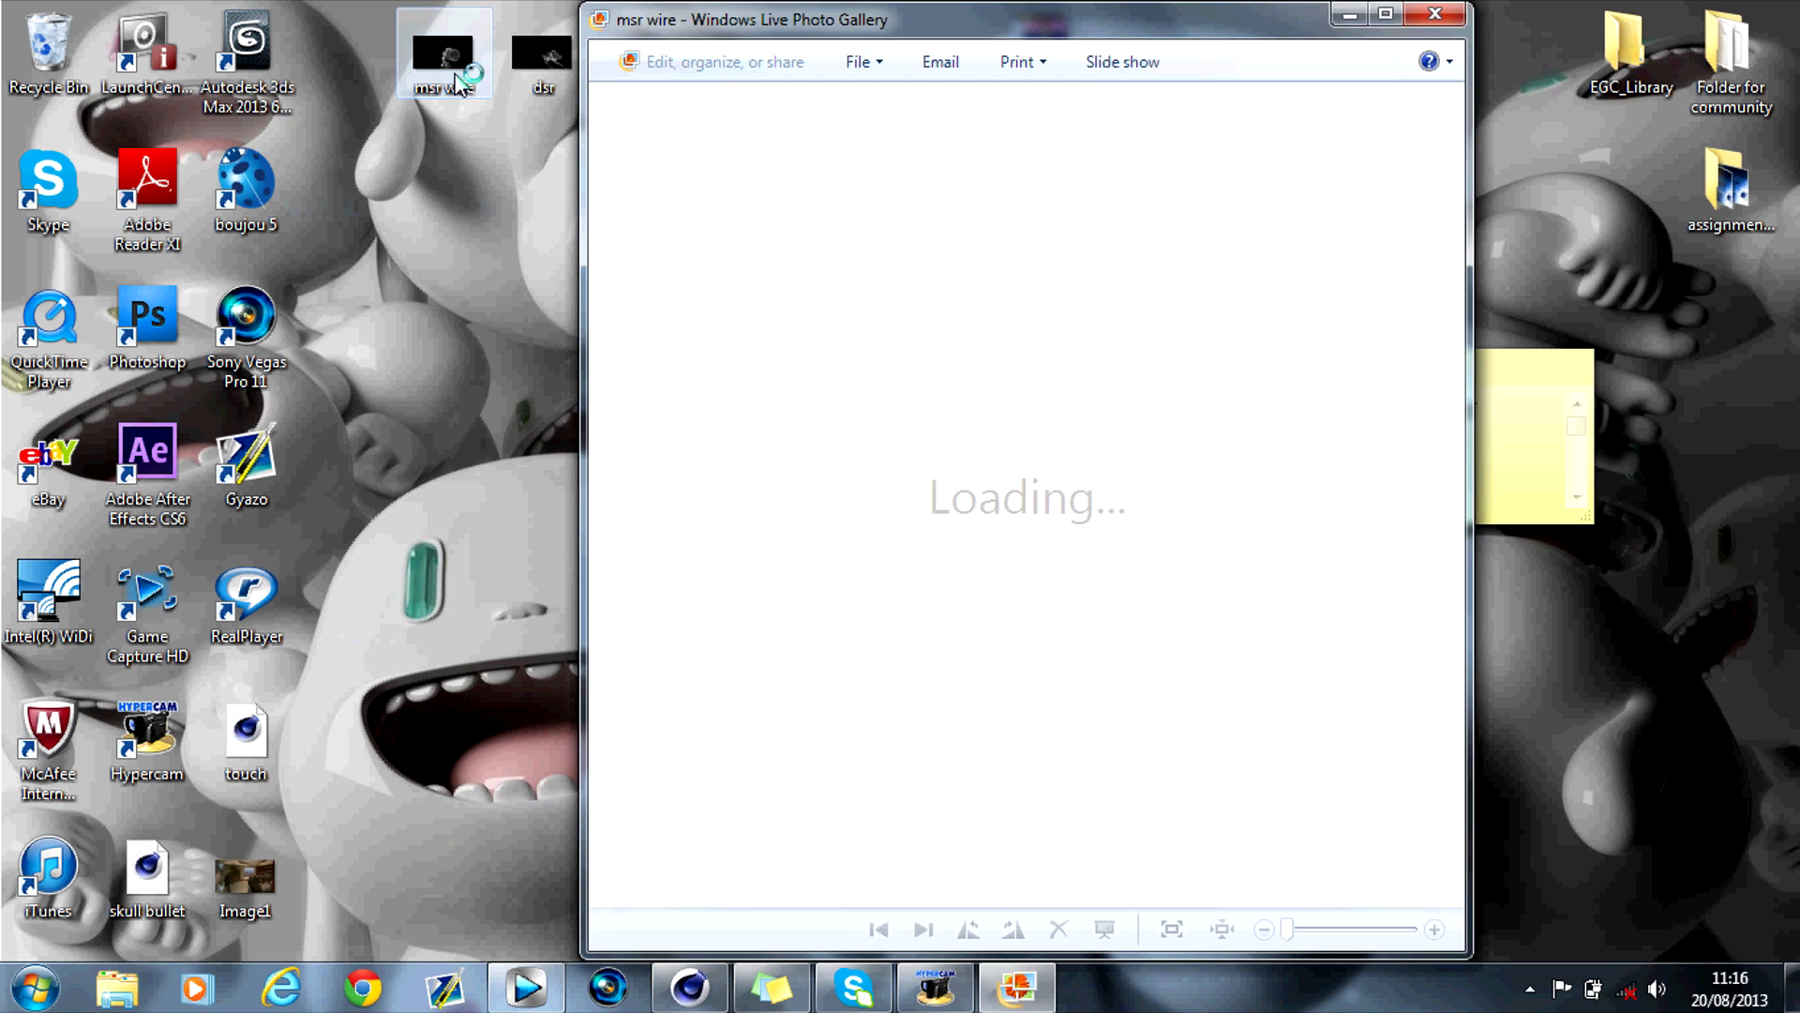
left_click(1435, 13)
Switch to Vegas Pro and close the open untitled project without saving it
left_click(527, 990)
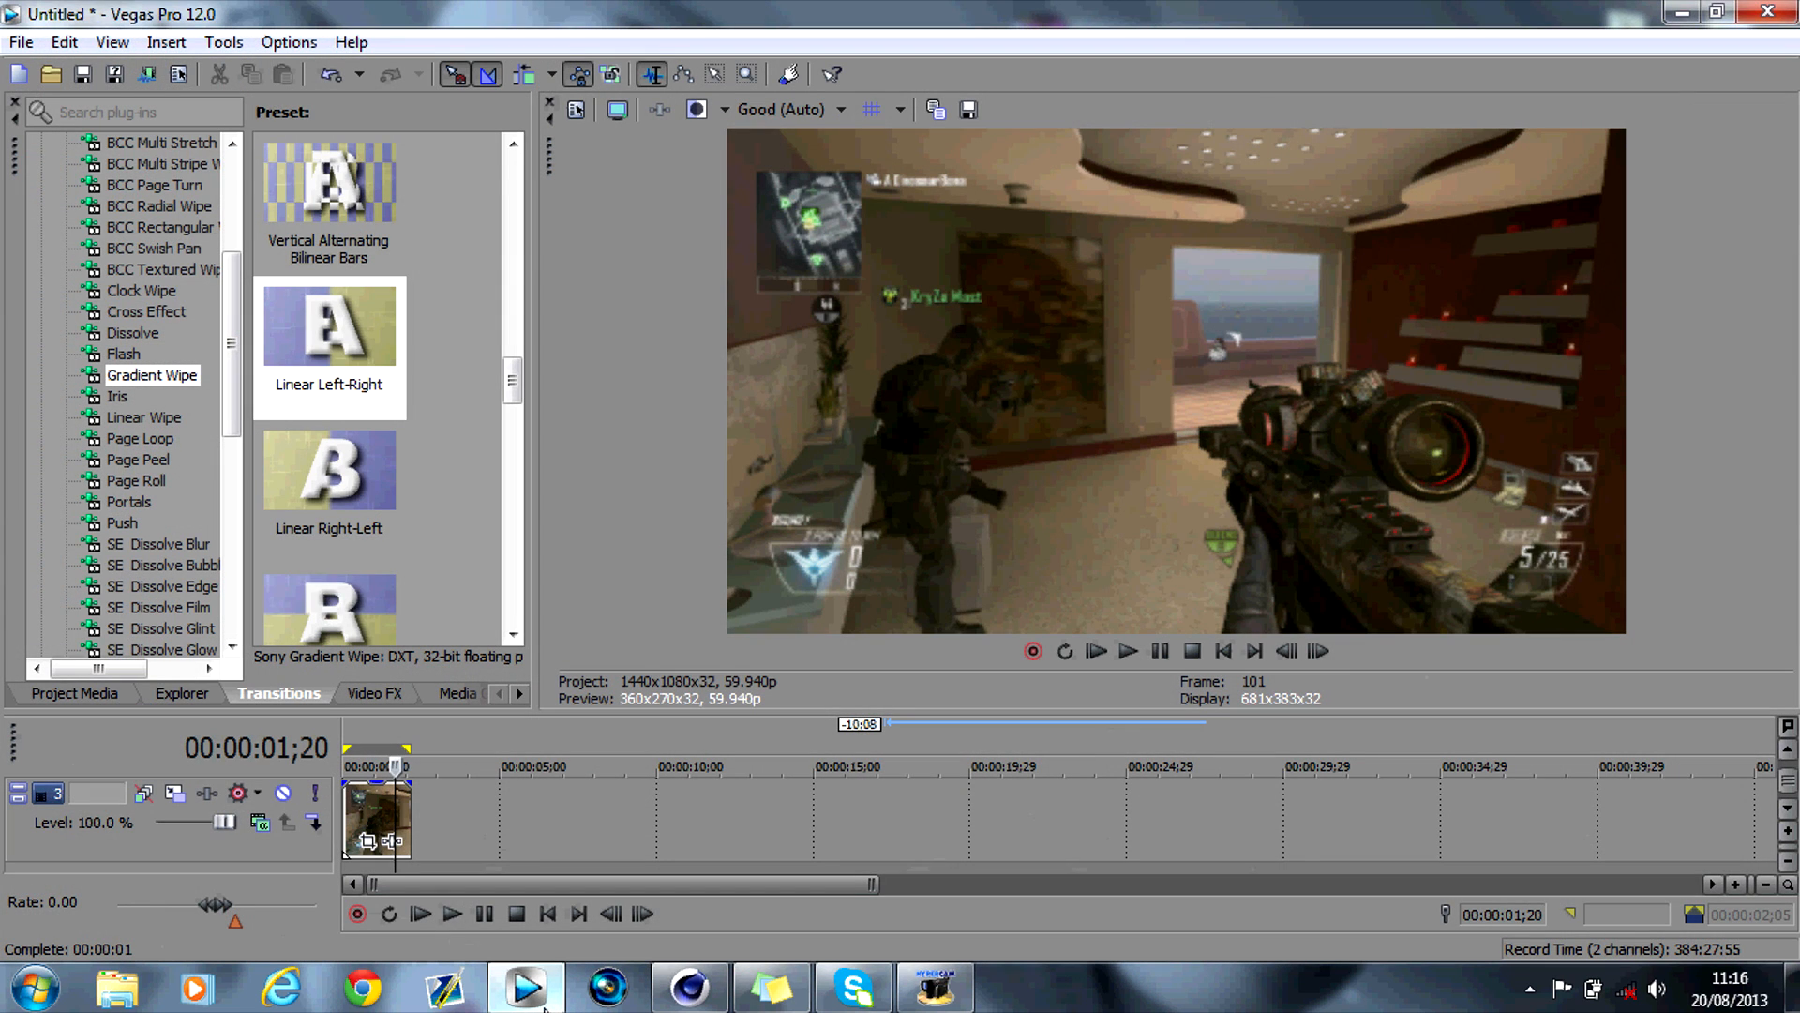
left_click(21, 42)
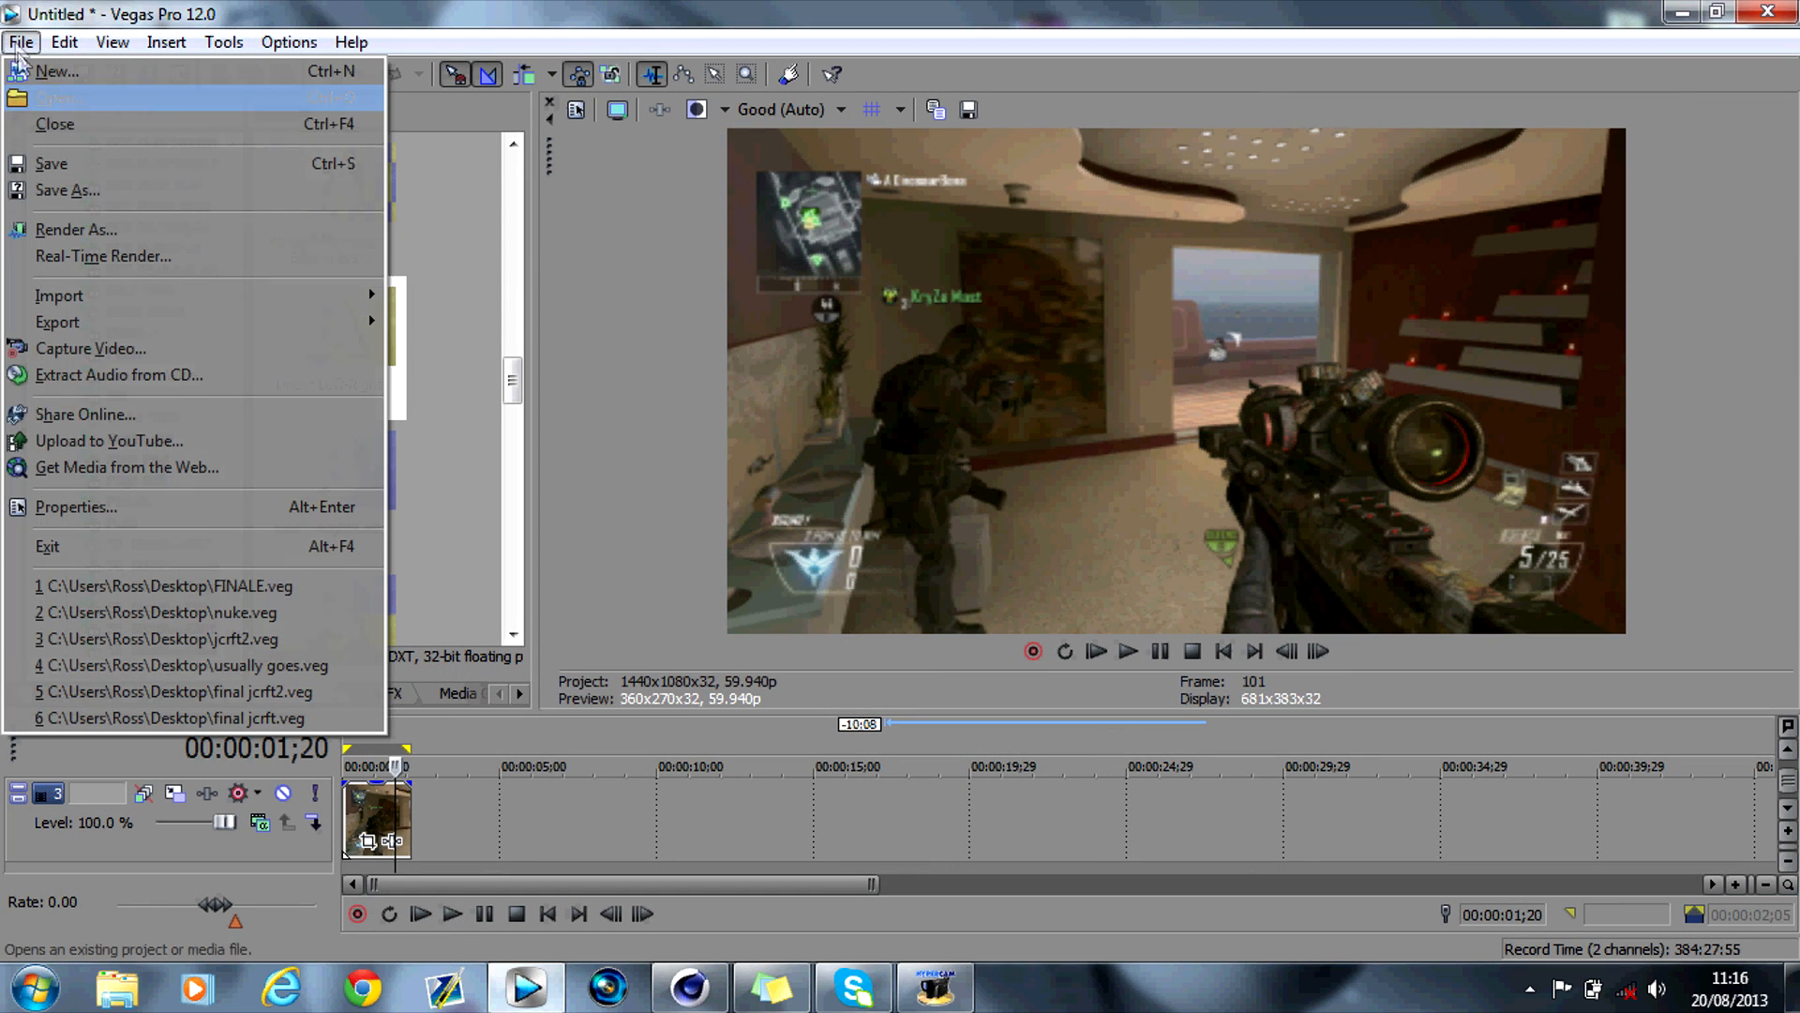
left_click(57, 124)
left_click(883, 430)
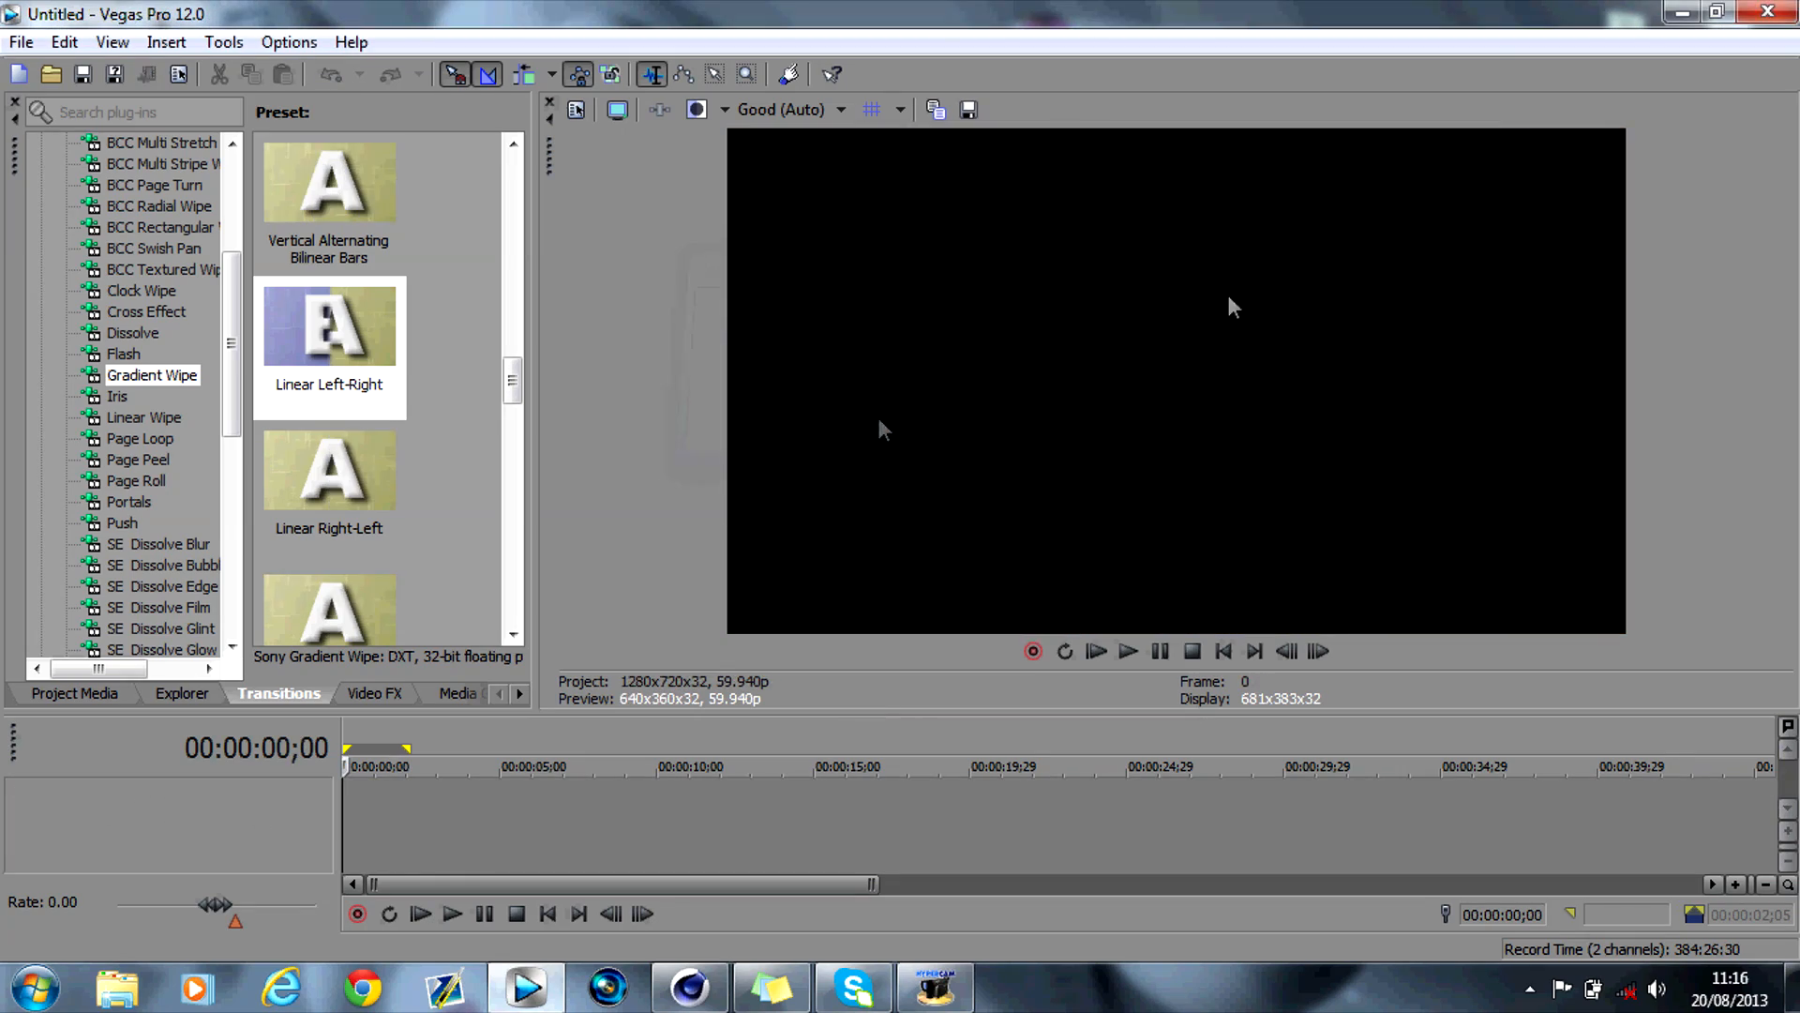
Place the gameplay screenshot from the desktop at the start of the empty Vegas Pro timeline
left_click(1685, 13)
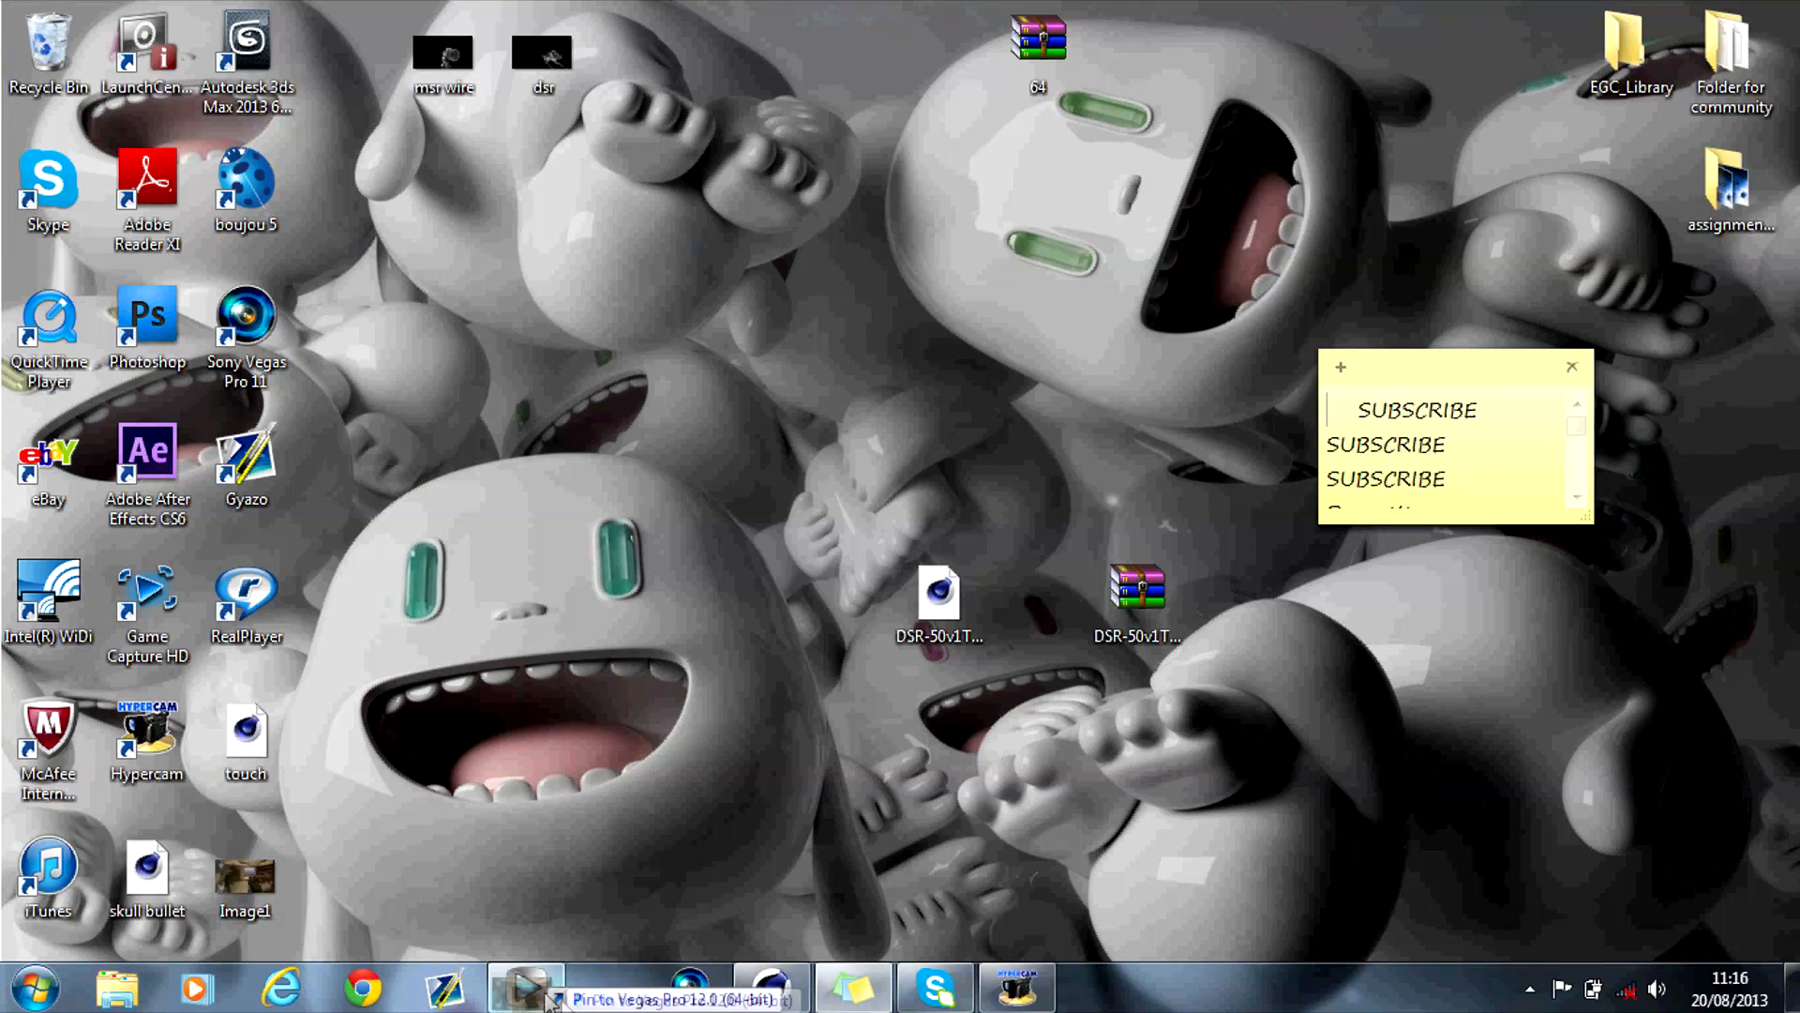
left_click(523, 990)
left_click_drag(358, 809, 360, 810)
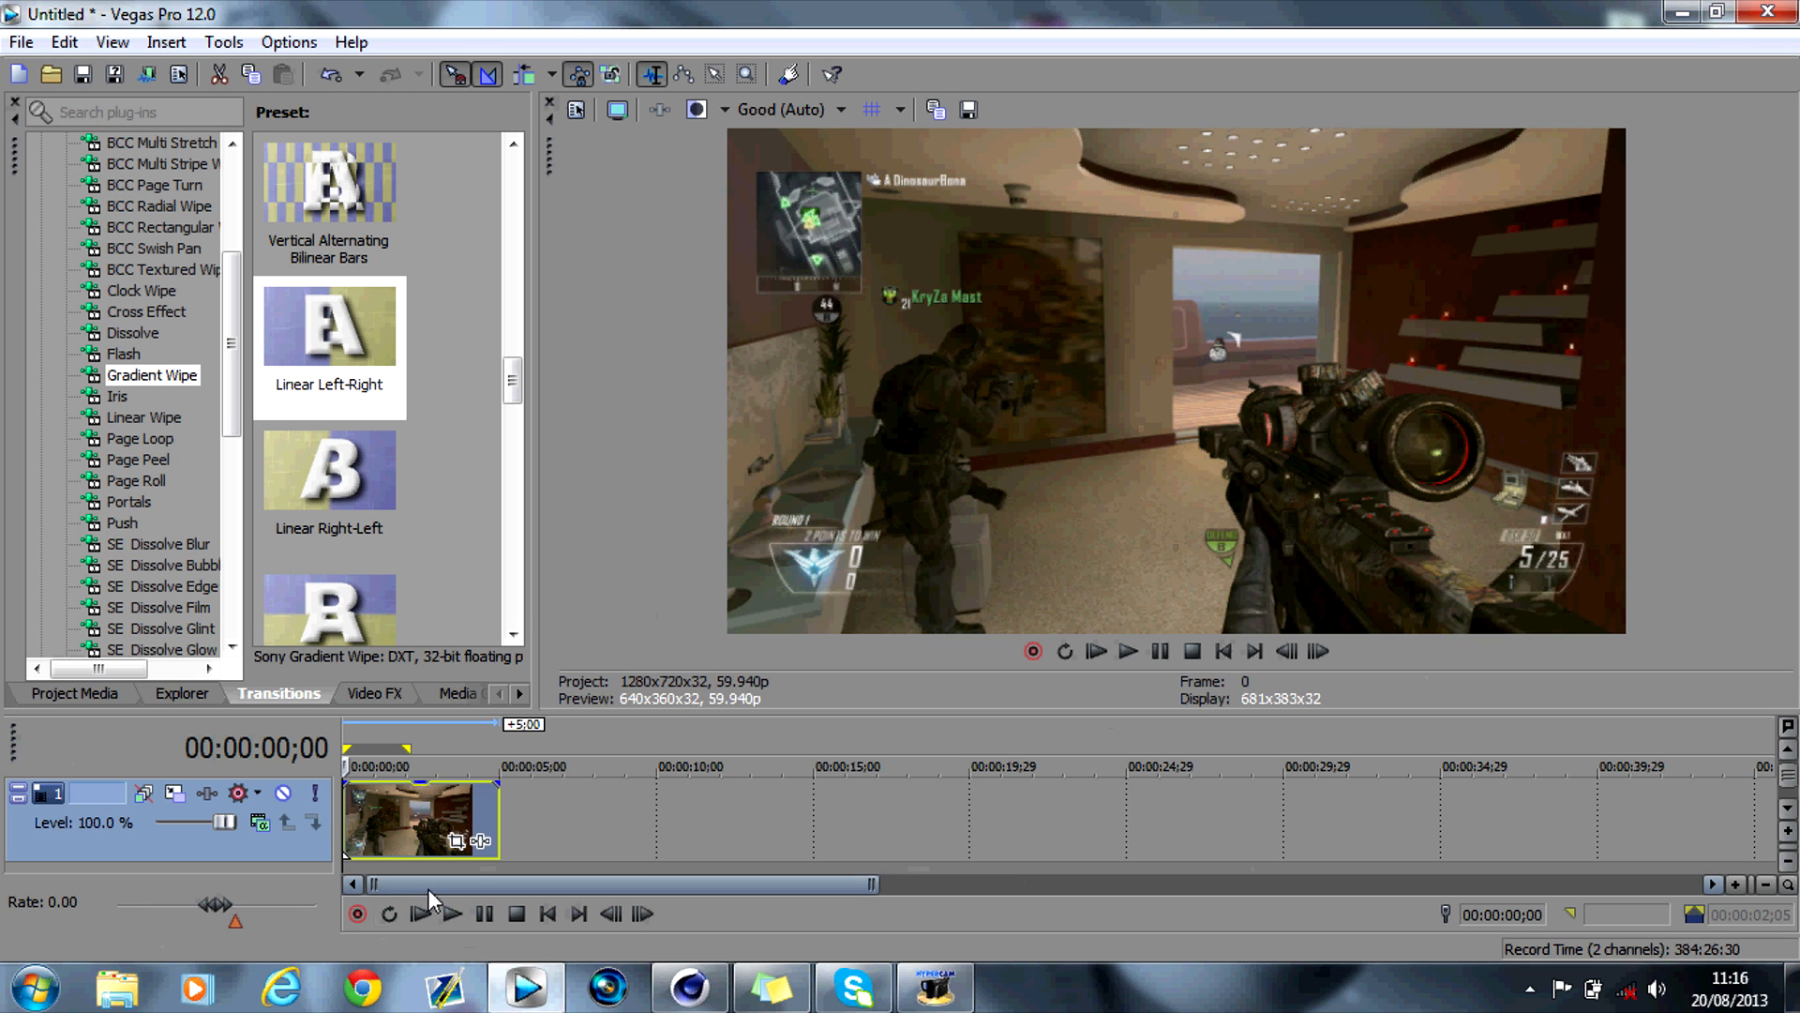
Insert a new video track above the gameplay and place the dsr wireframe image from the desktop at its start
right_click(321, 891)
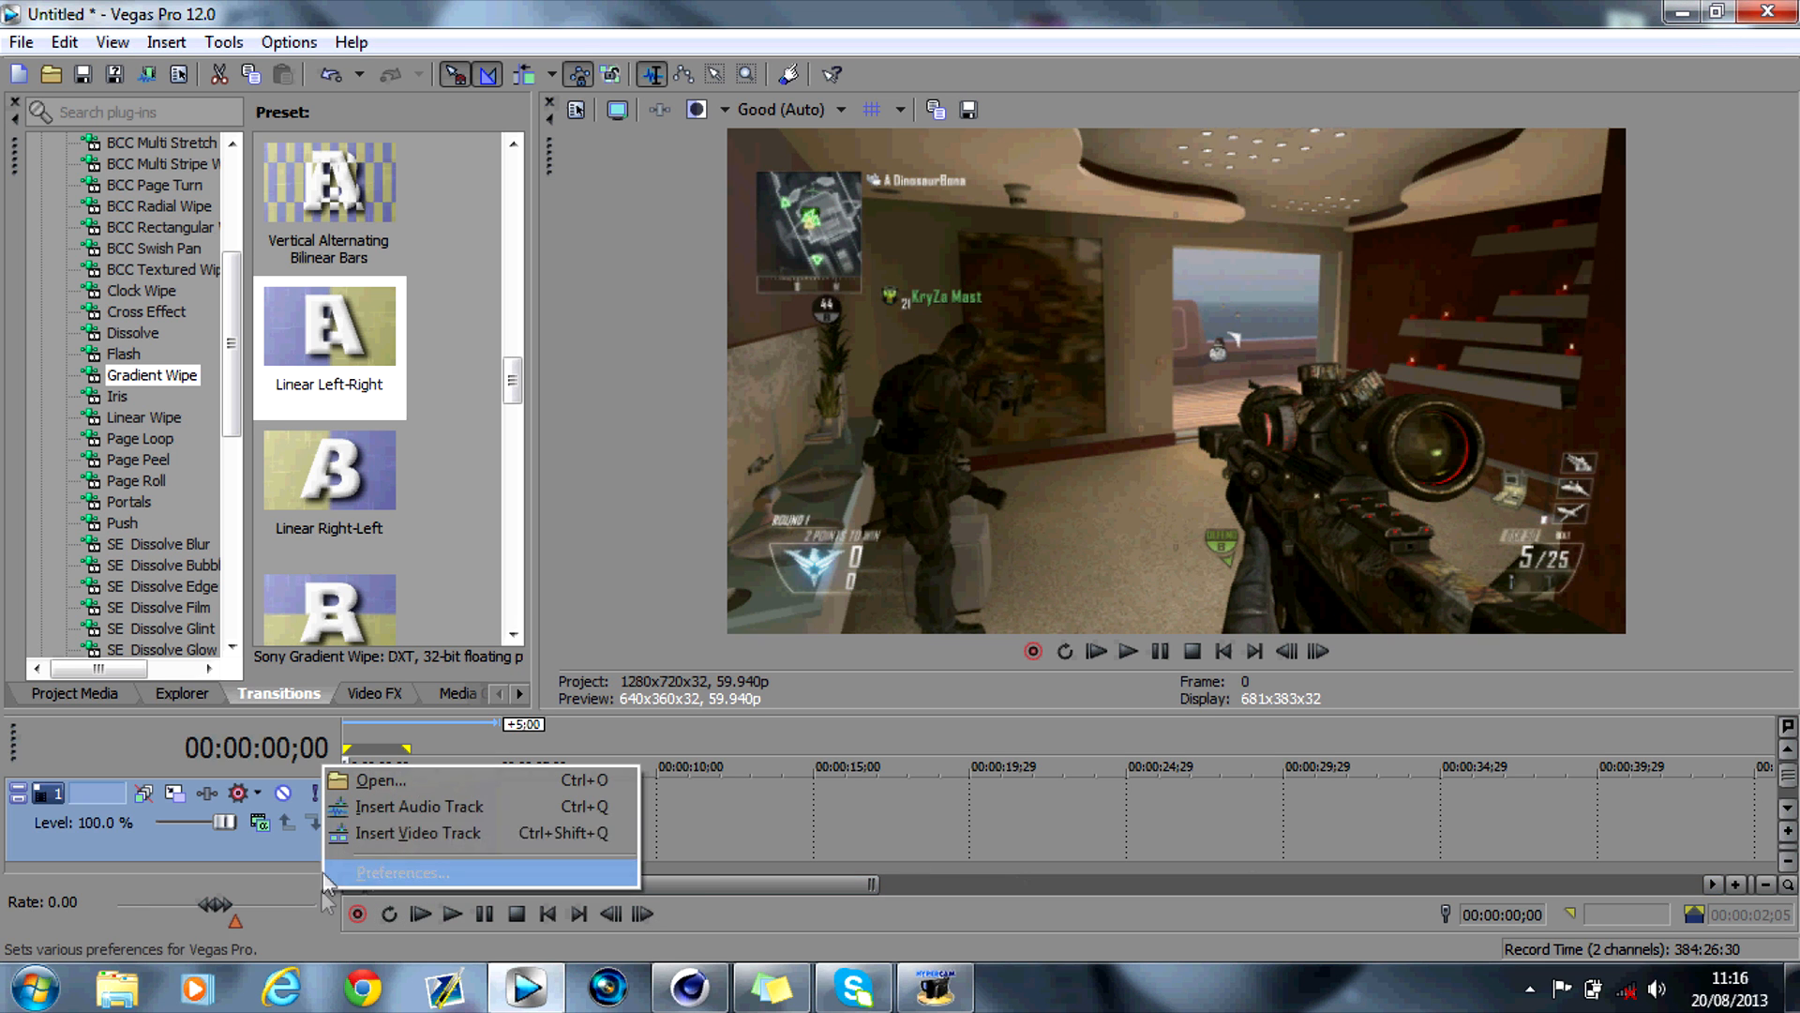
left_click(341, 834)
left_click(1682, 14)
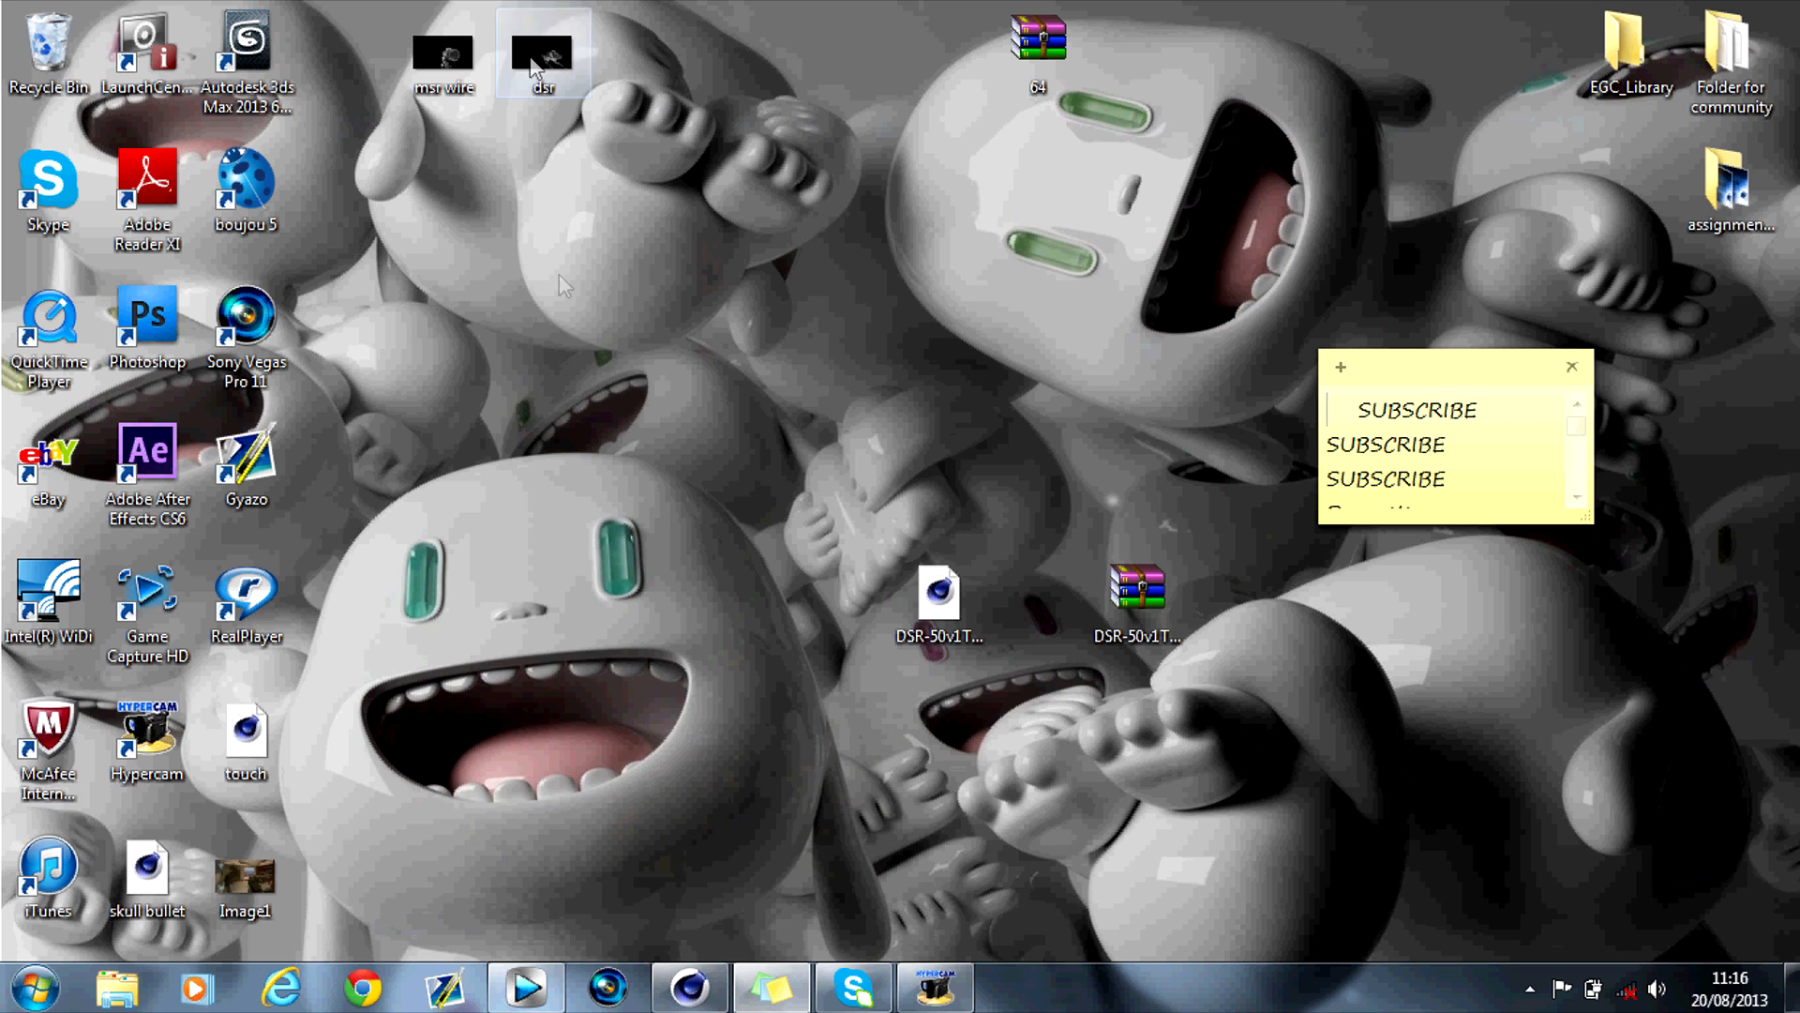
left_click_drag(531, 53, 379, 796)
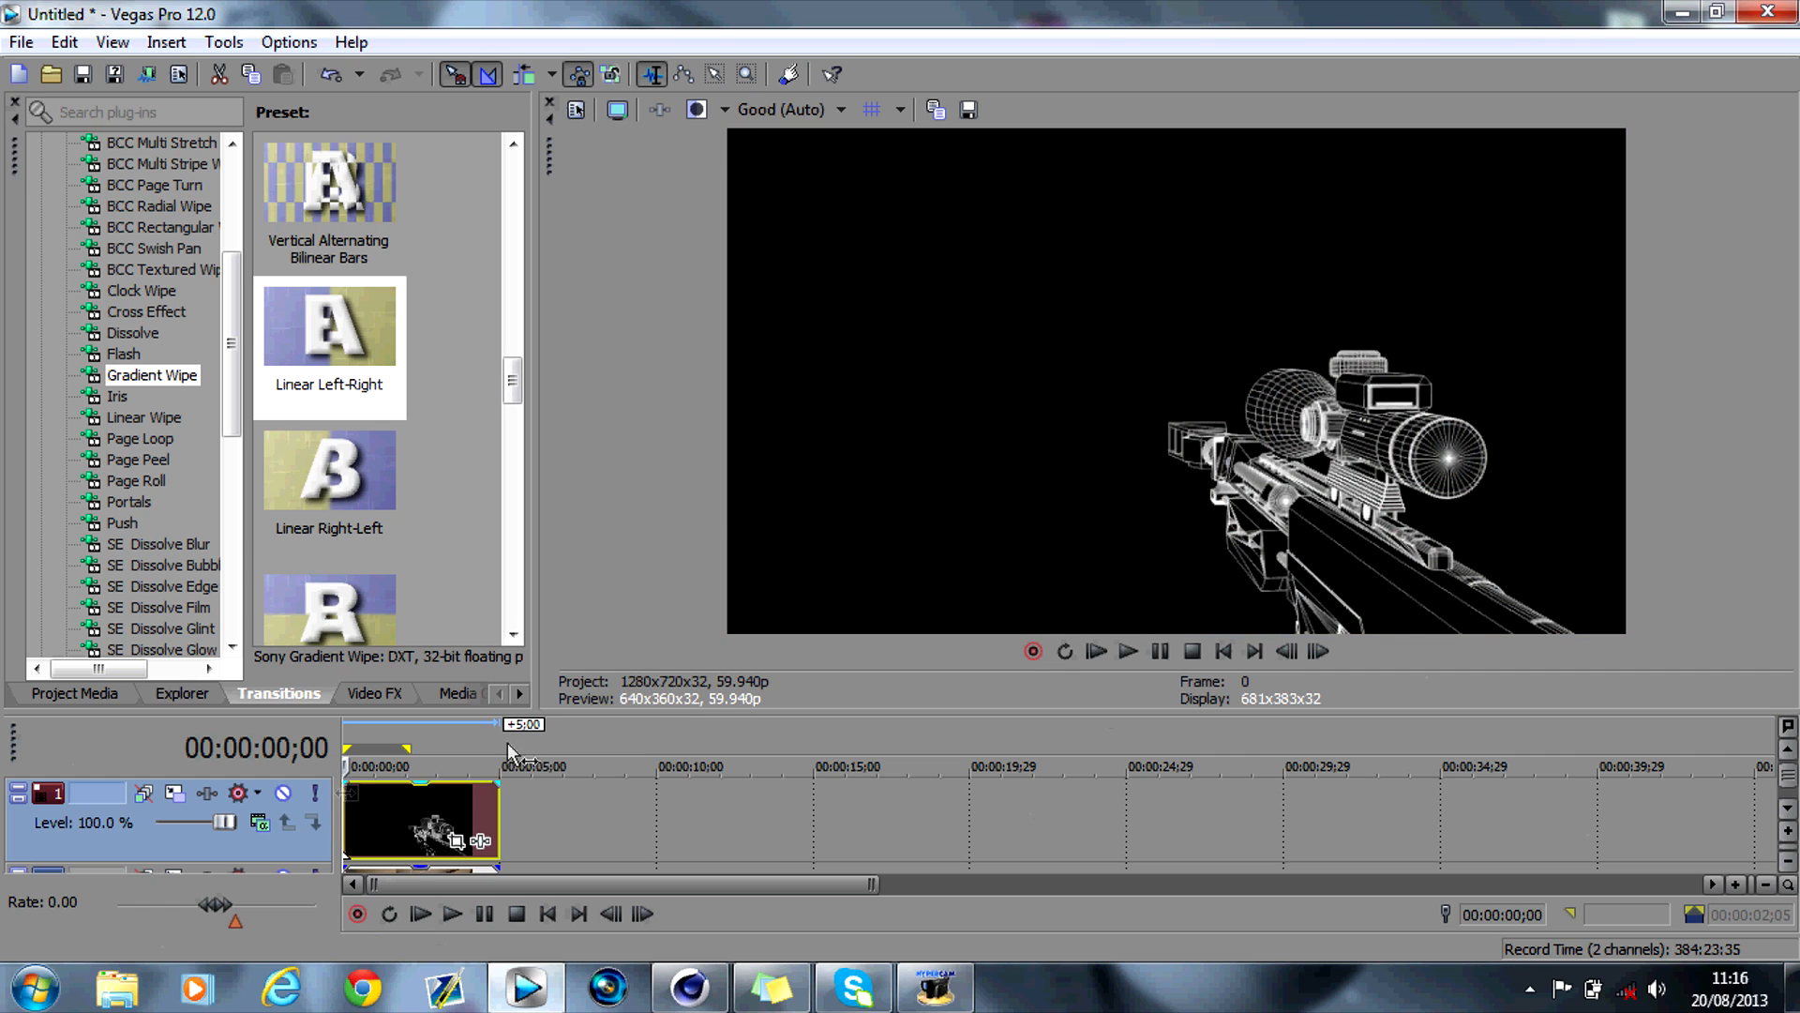
Change the wireframe track's compositing mode to overlay the gameplay, and pan/crop the dsr image to 1,319.8 by 742.4 centred at 646.6, 371.6
left_click(260, 826)
left_click(368, 611)
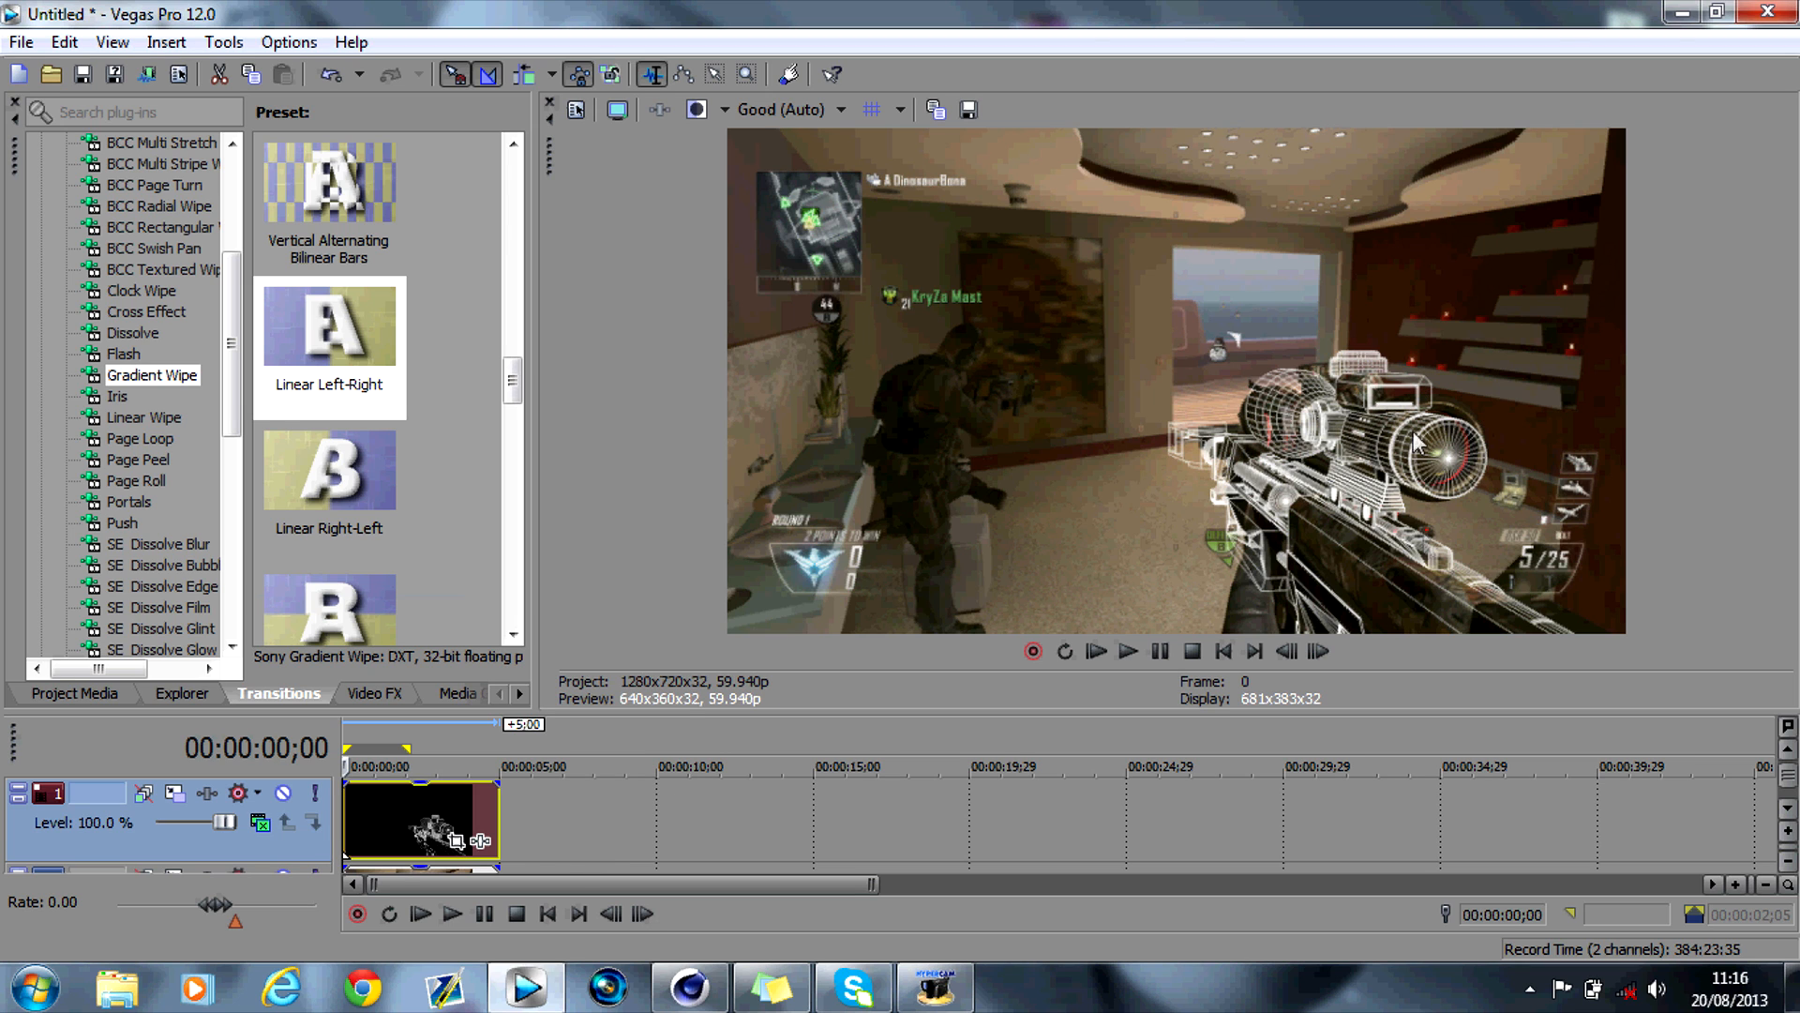
left_click(458, 842)
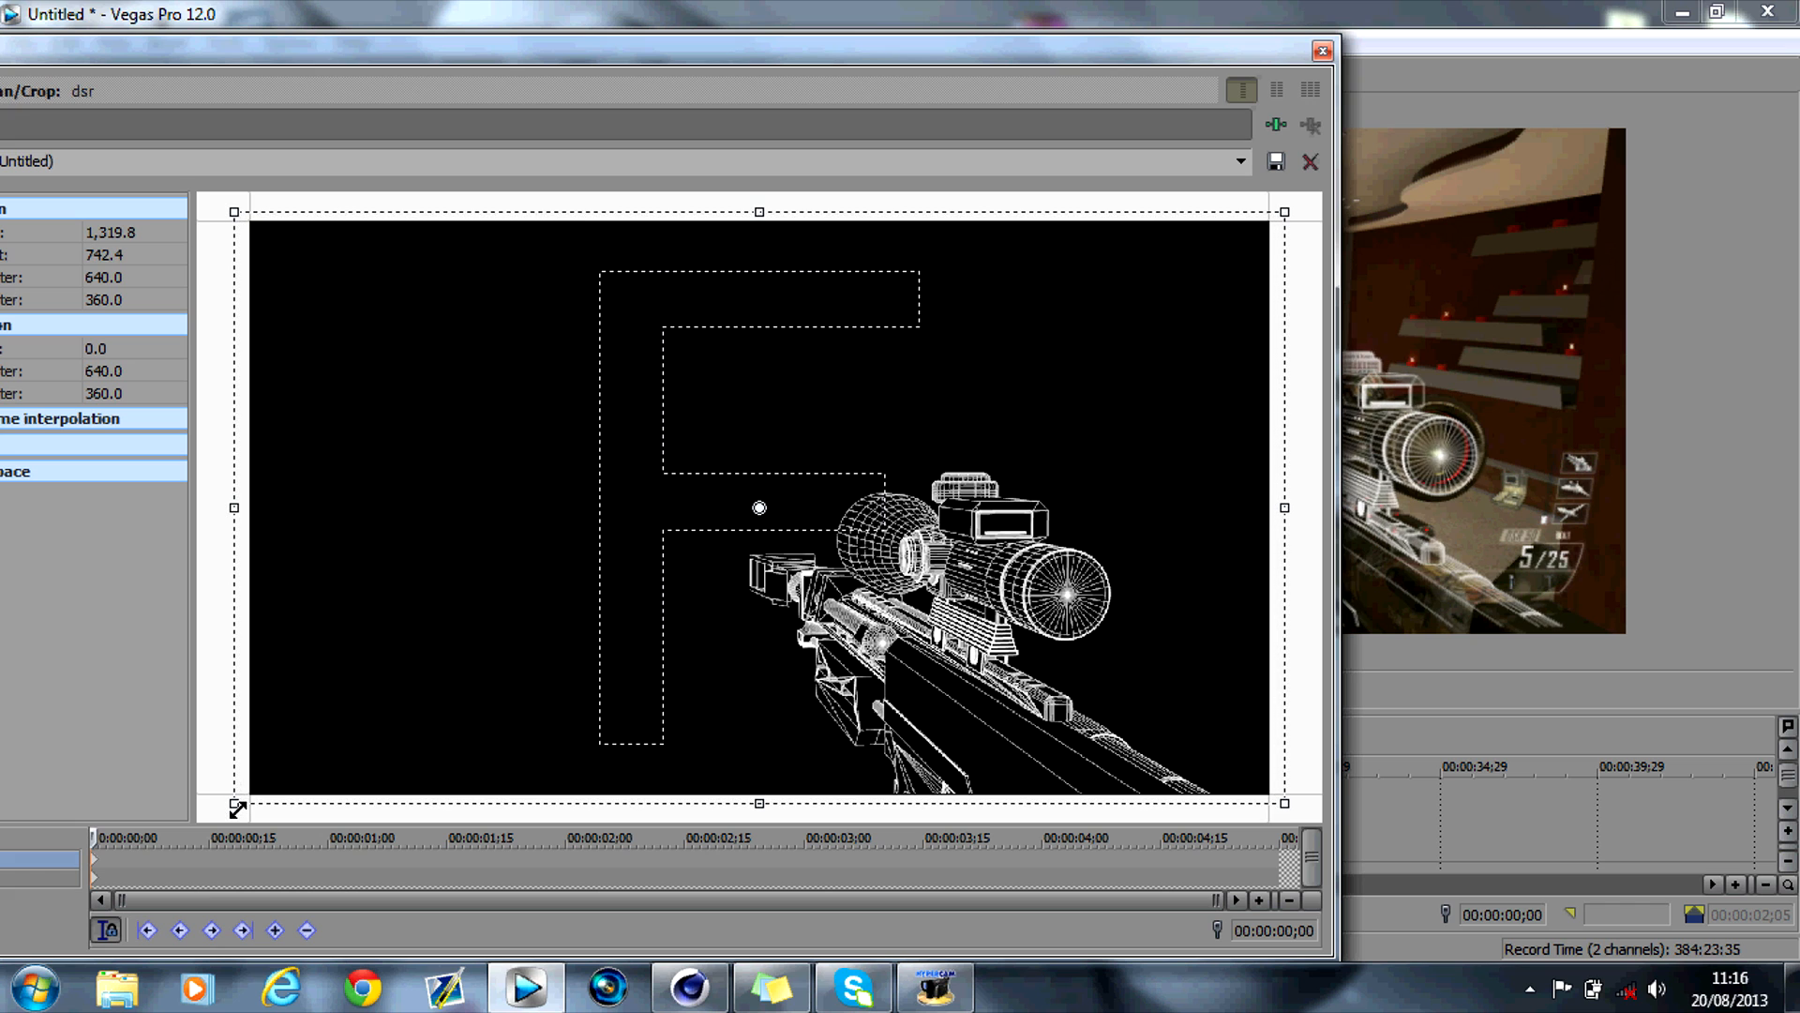
mouse_move(350, 723)
left_mouse_down()
mouse_move(374, 728)
mouse_move(358, 731)
left_mouse_up()
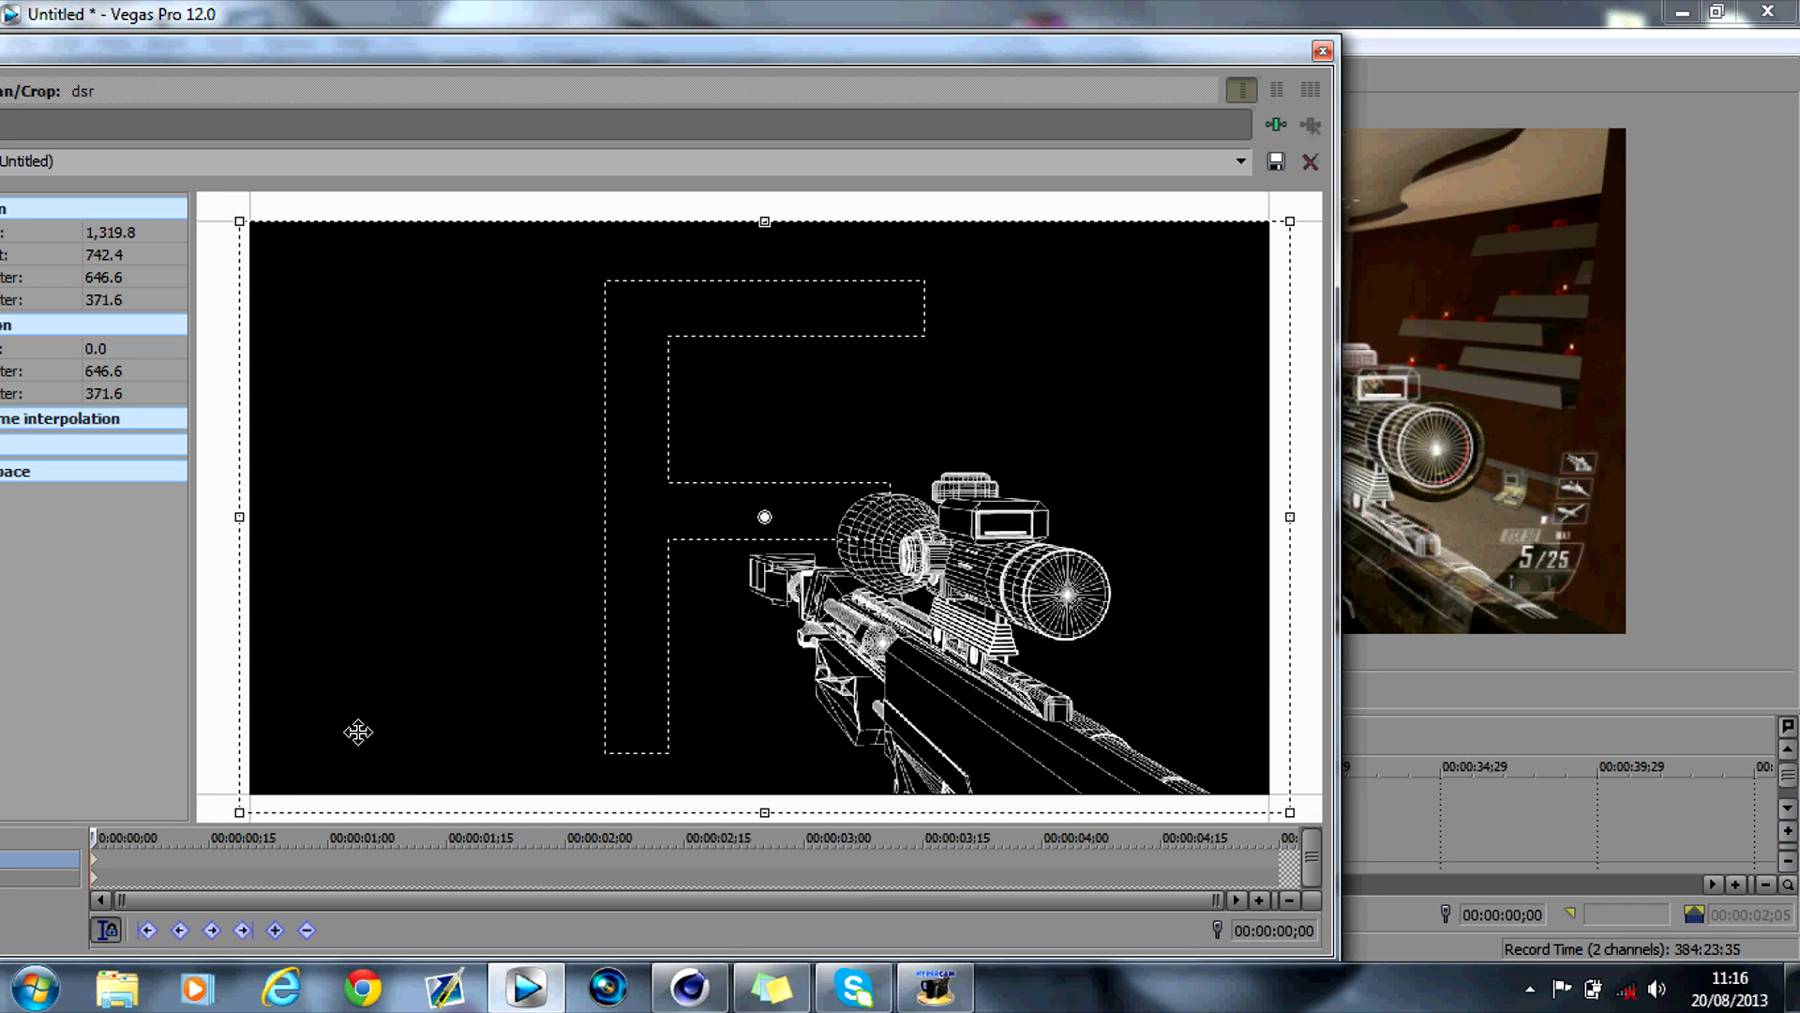
left_click(1322, 50)
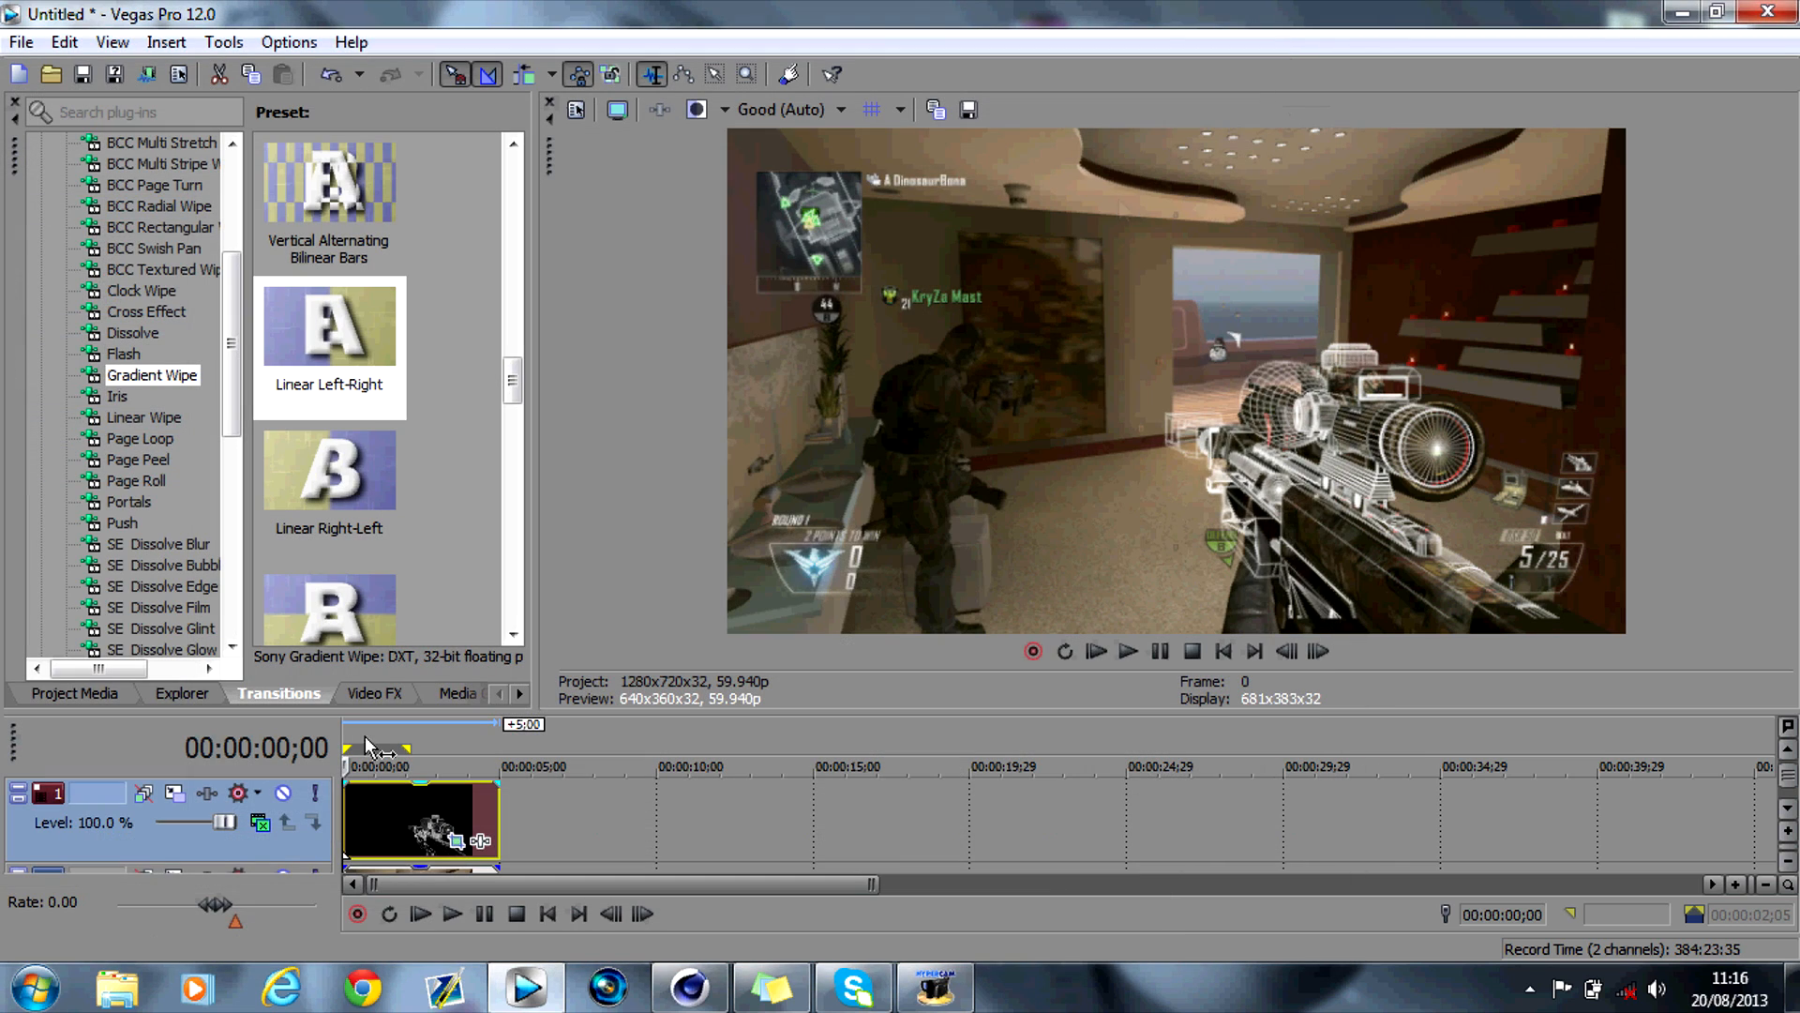
Trim the wireframe clip to just under two seconds, with a fade-in meeting a fade-out of about 22 frames
left_click_drag(345, 781, 379, 779)
left_click_drag(498, 782, 399, 783)
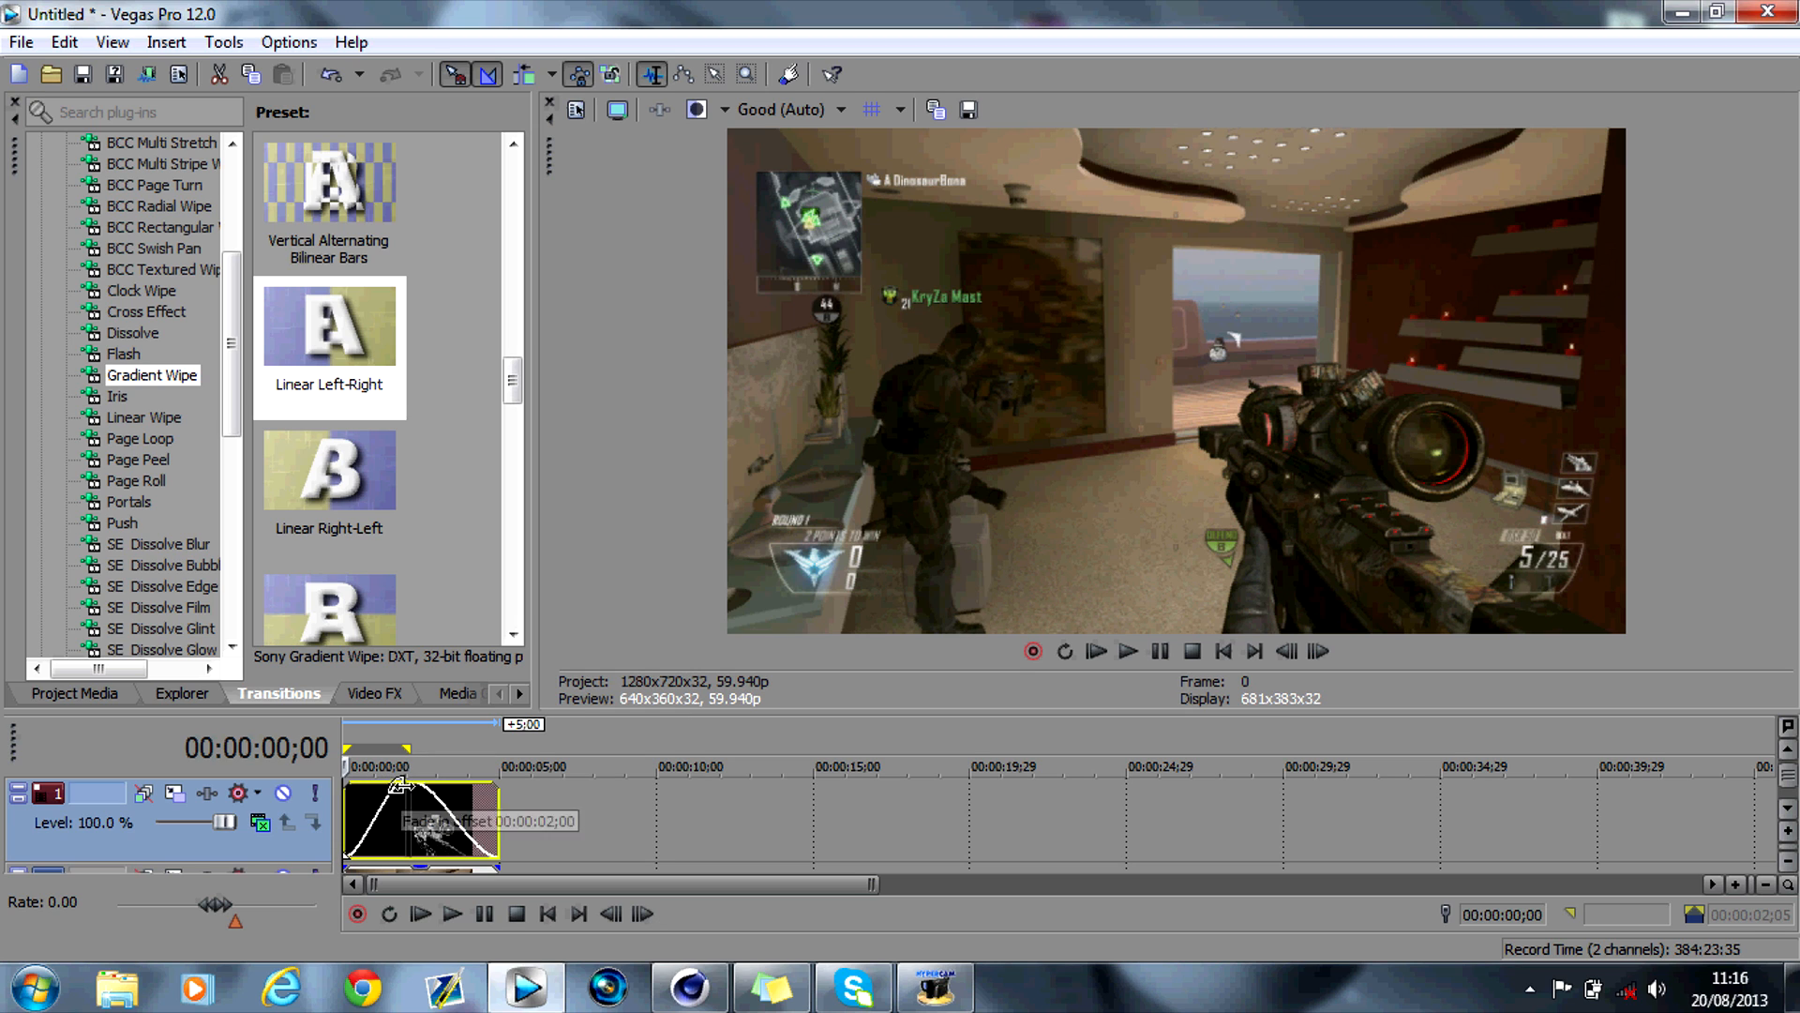
left_click_drag(498, 814, 383, 789)
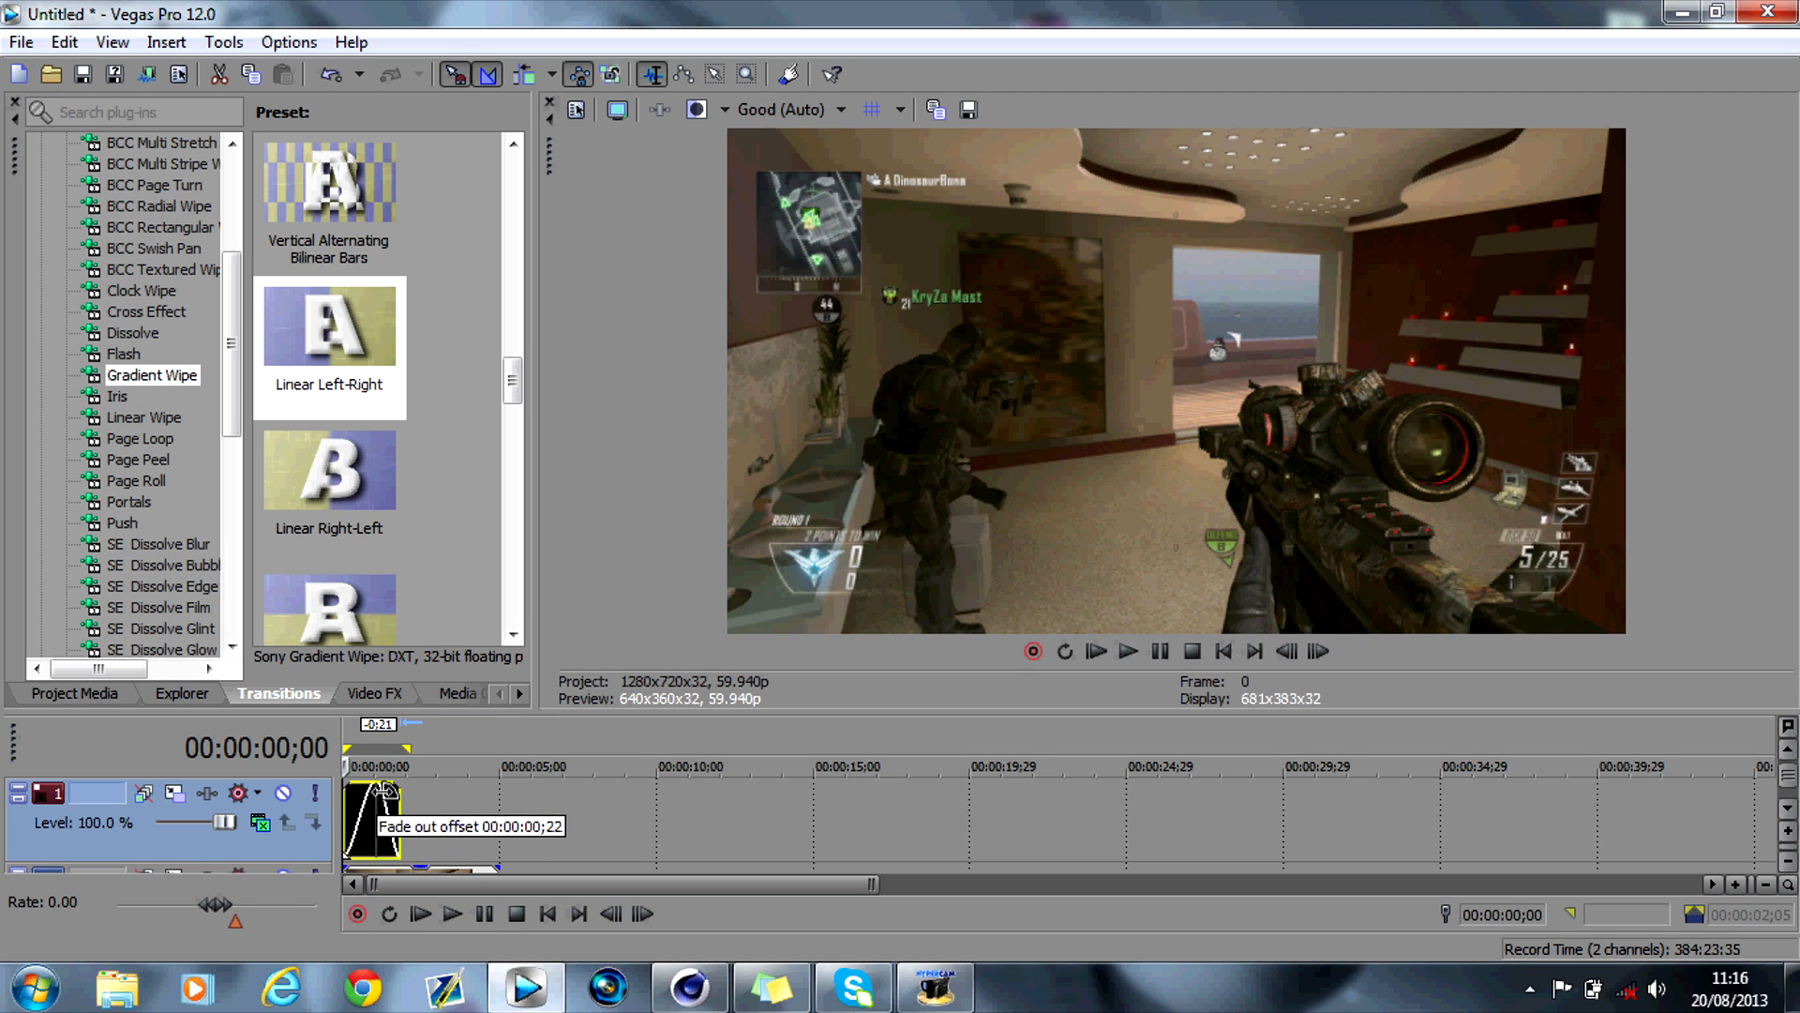
Apply the Gradient Wipe Linear Left-Right transition to both the fade-in and fade-out of the wireframe clip, keeping its default settings
left_click_drag(284, 350, 348, 820)
left_click(1326, 56)
left_click_drag(364, 398, 398, 835)
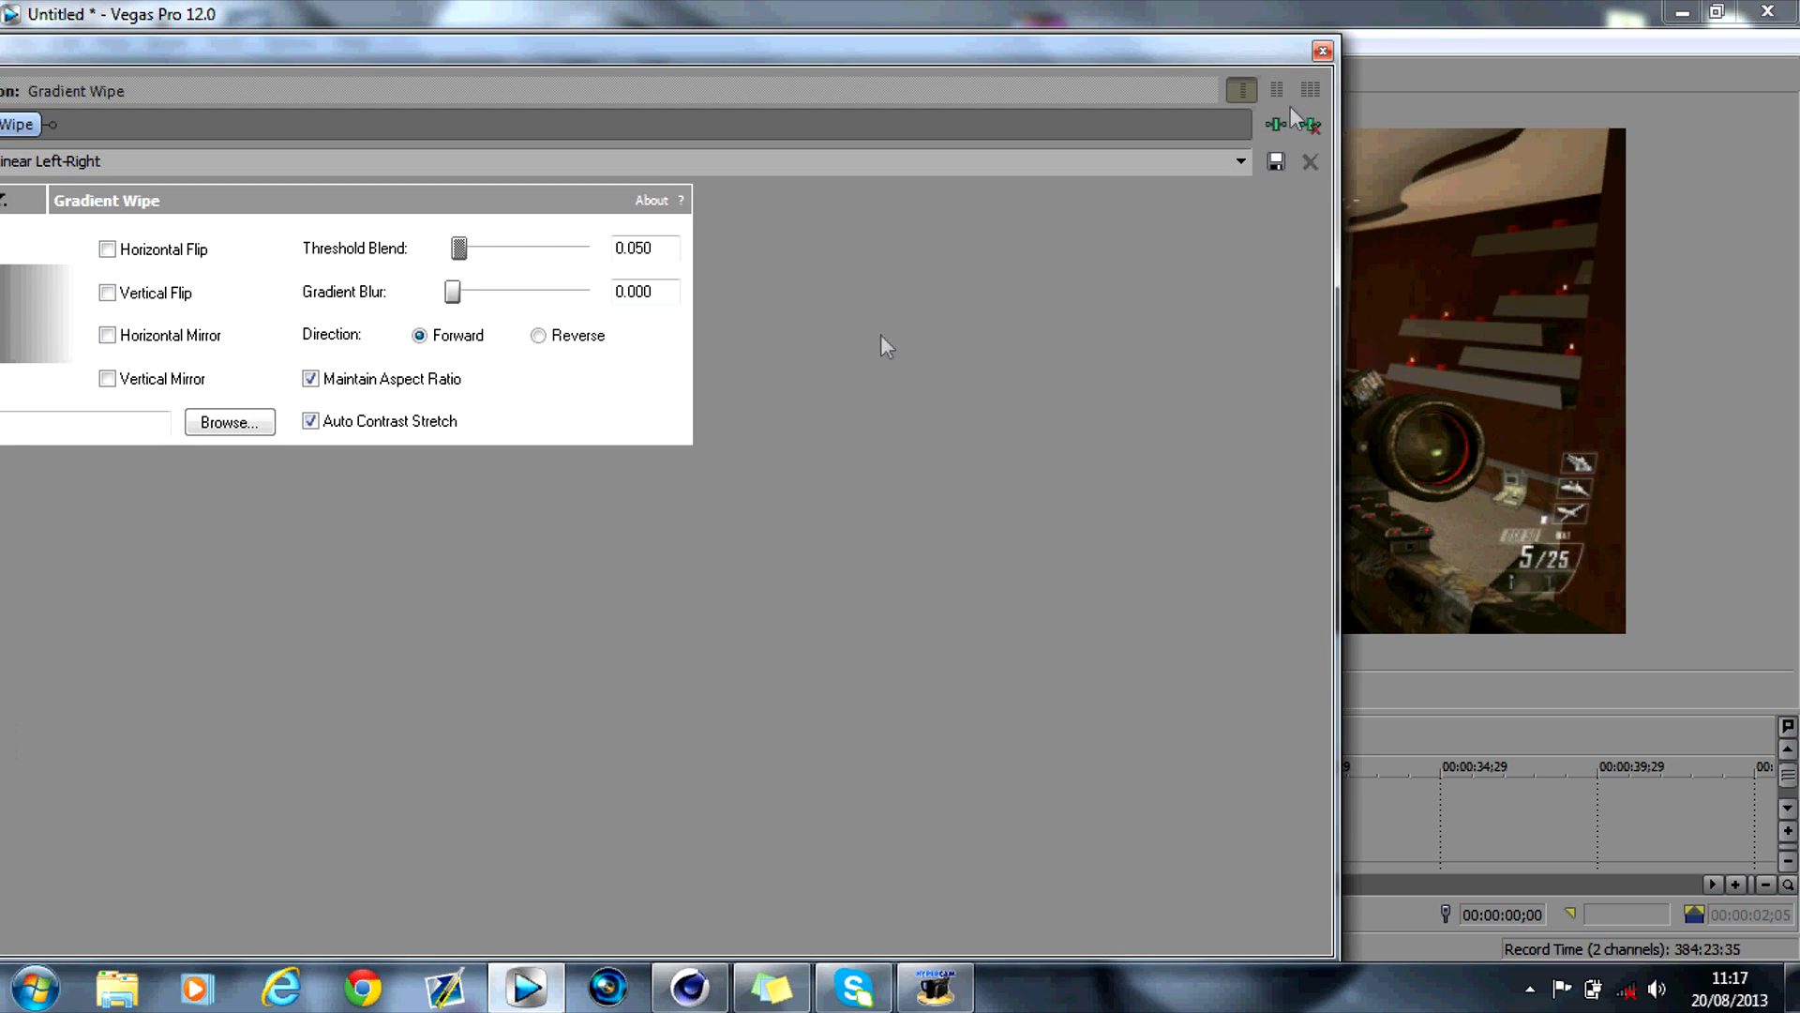
left_click(1322, 53)
Play the composition from the start to preview the wireframe wipe, pausing while the wireframe covers the rifle
left_click_drag(420, 741, 220, 735)
key("space")
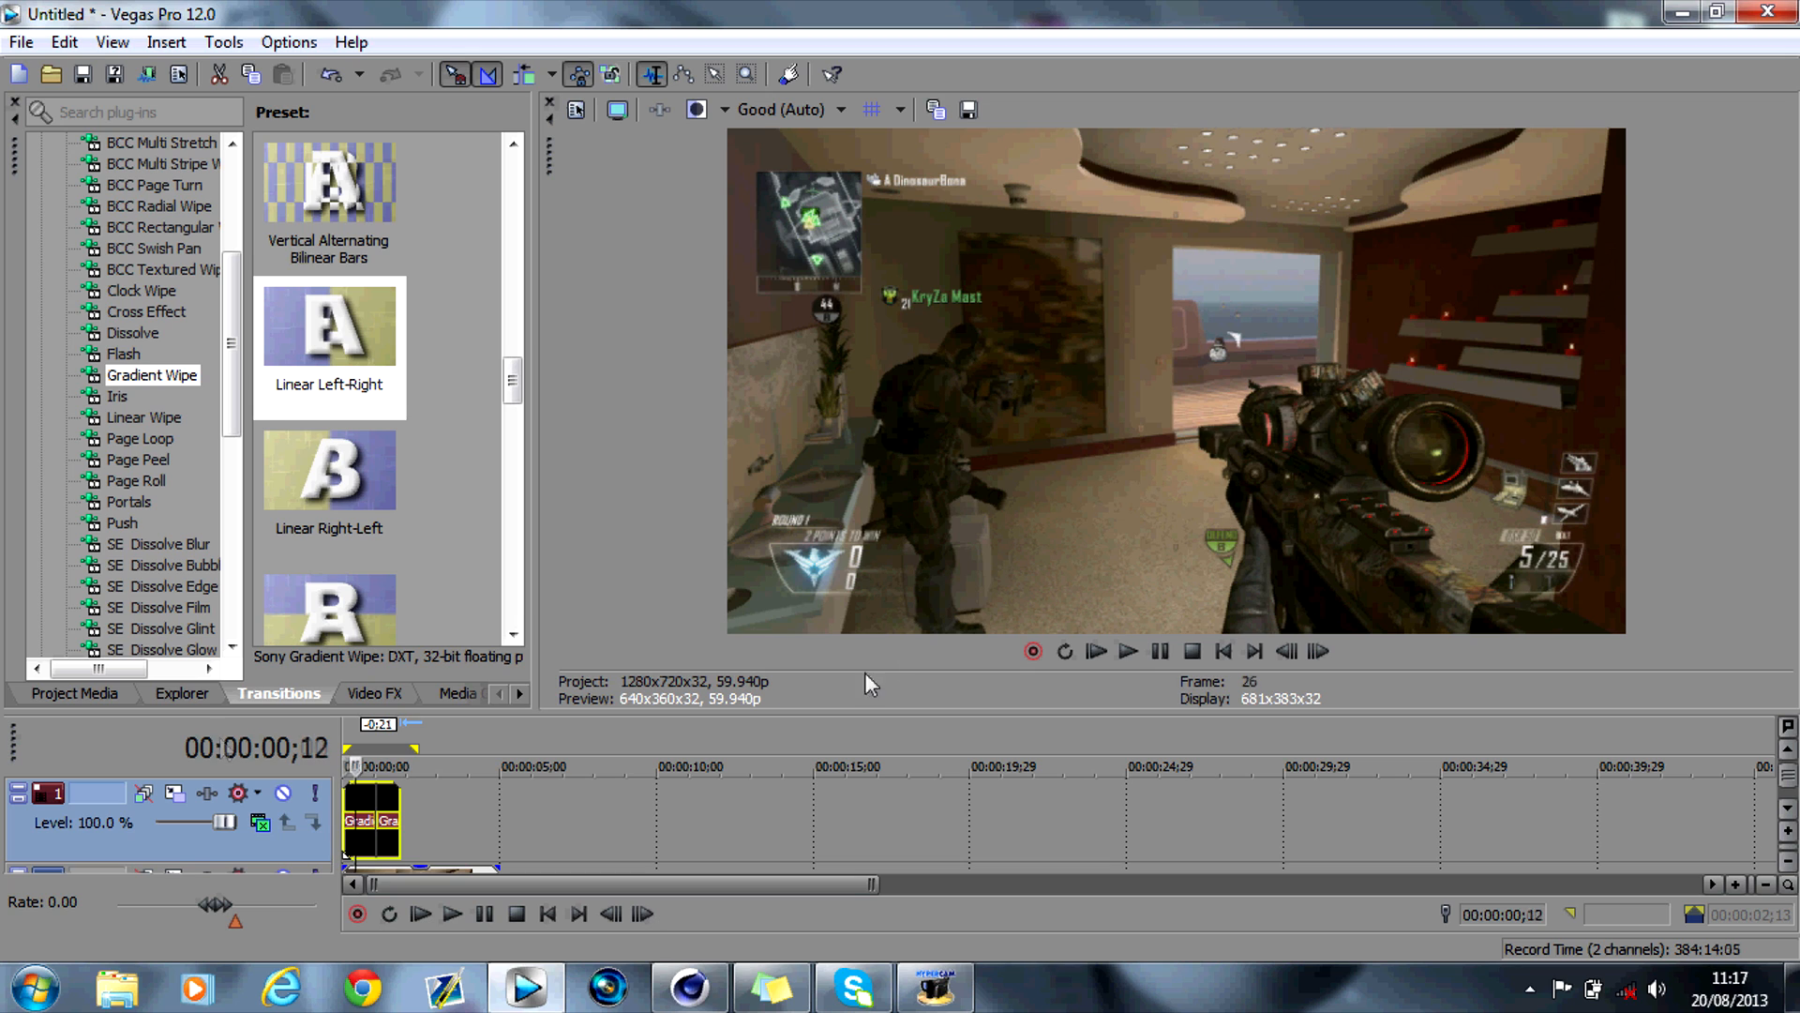
left_click(1160, 652)
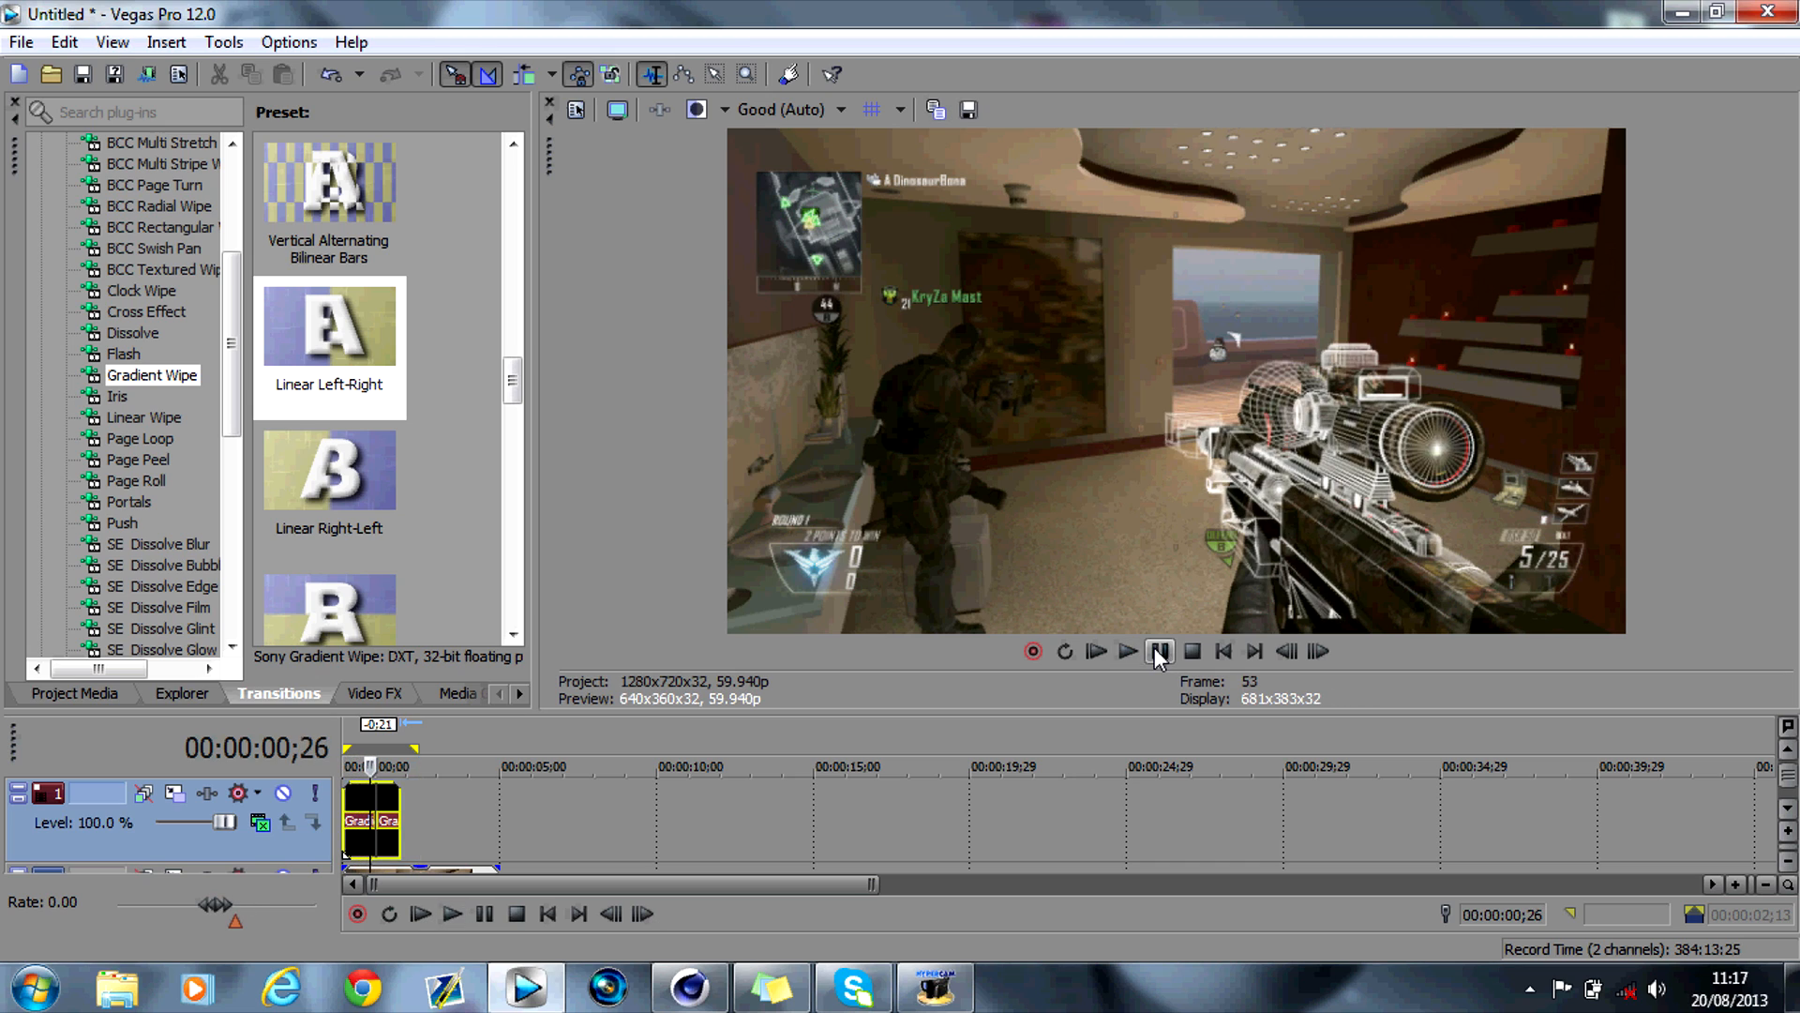